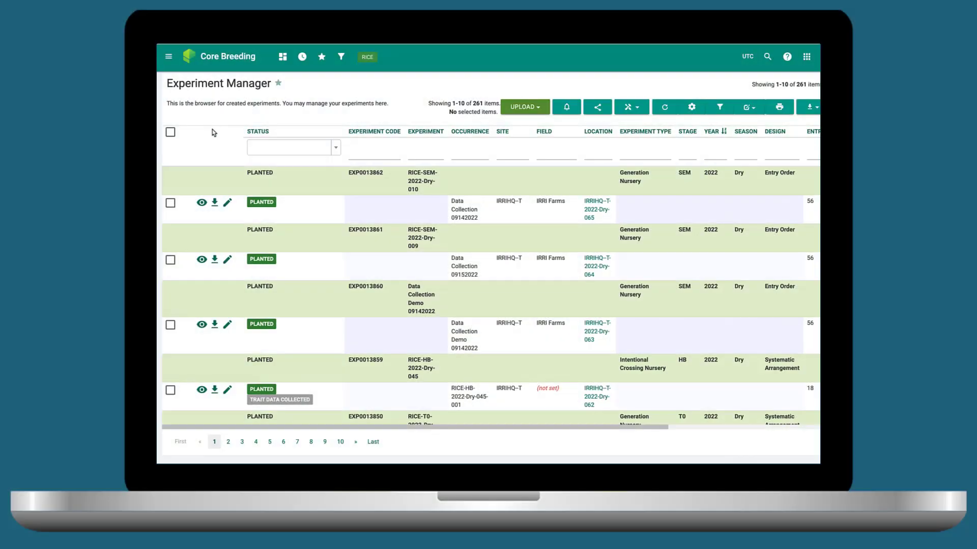
- Open the details of occurrence RICE-HB-2022-Dry-045-001 and export its entry list as a CSV file
{"action": "left_click", "coordinate": [201, 392]}
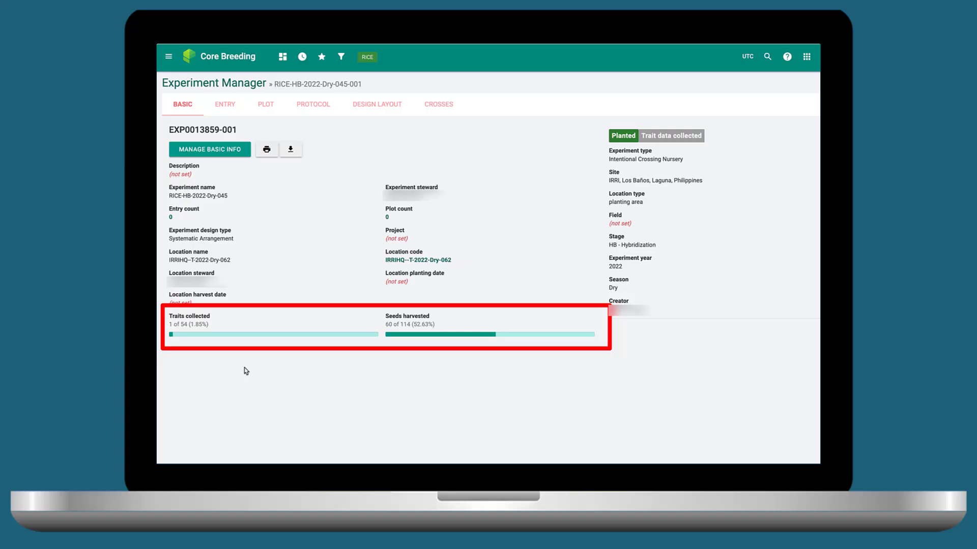
{"action": "left_click", "coordinate": [233, 106]}
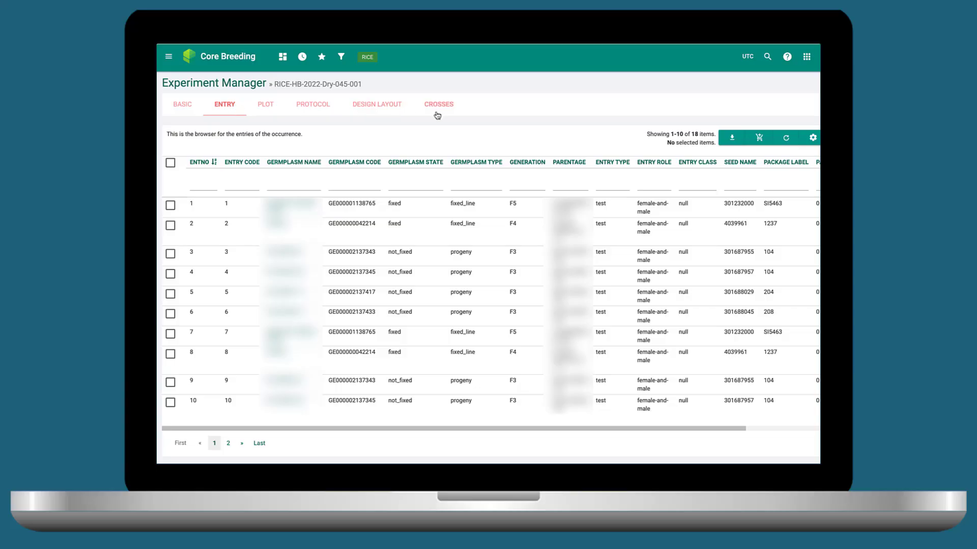
{"action": "left_click", "coordinate": [731, 141]}
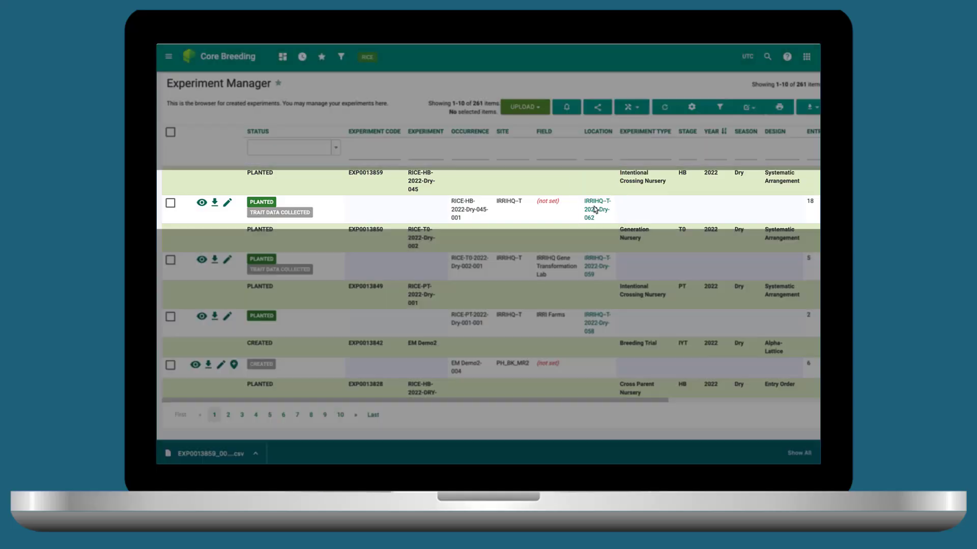
- Open location IRRIHQ--T-2022-Dry-062 and examine its plot list and field layout
{"action": "left_click", "coordinate": [595, 210]}
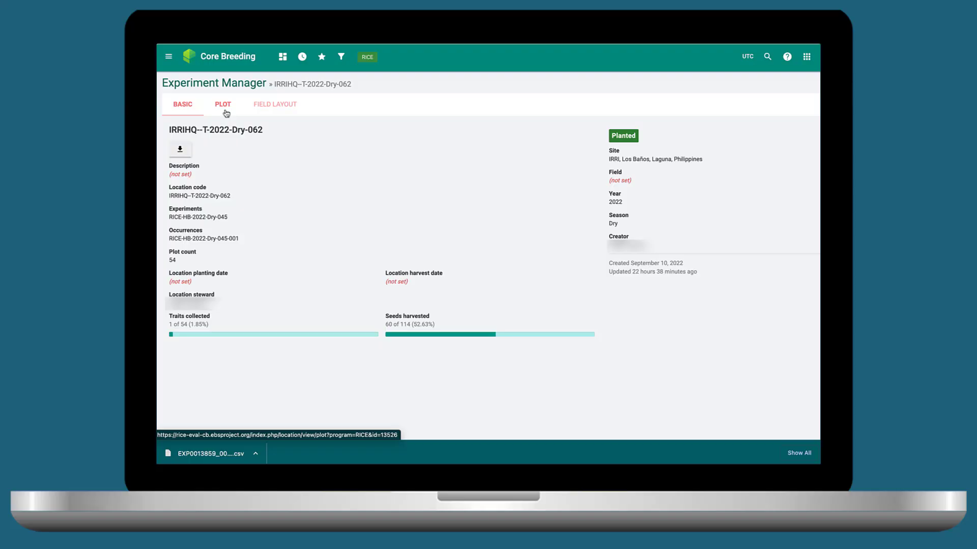
{"action": "left_click", "coordinate": [226, 113]}
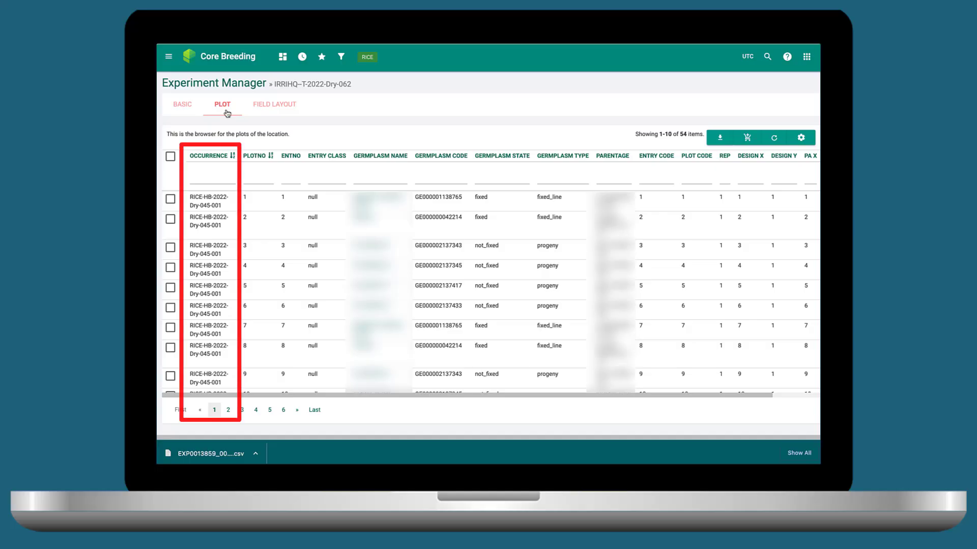
{"action": "left_click", "coordinate": [275, 108]}
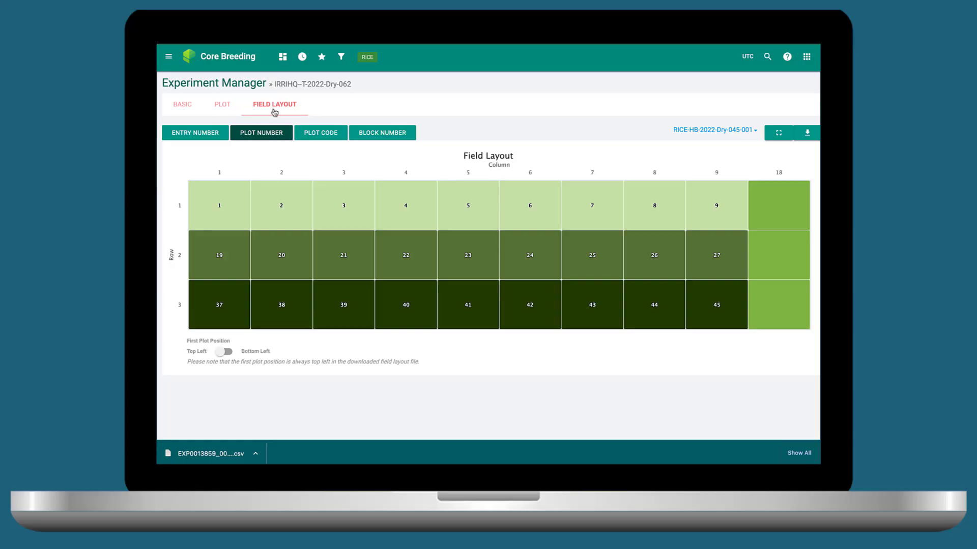
- Compare the field layout by entry number, plot number, plot code and block number, and open the occurrence choices
{"action": "left_click", "coordinate": [199, 134]}
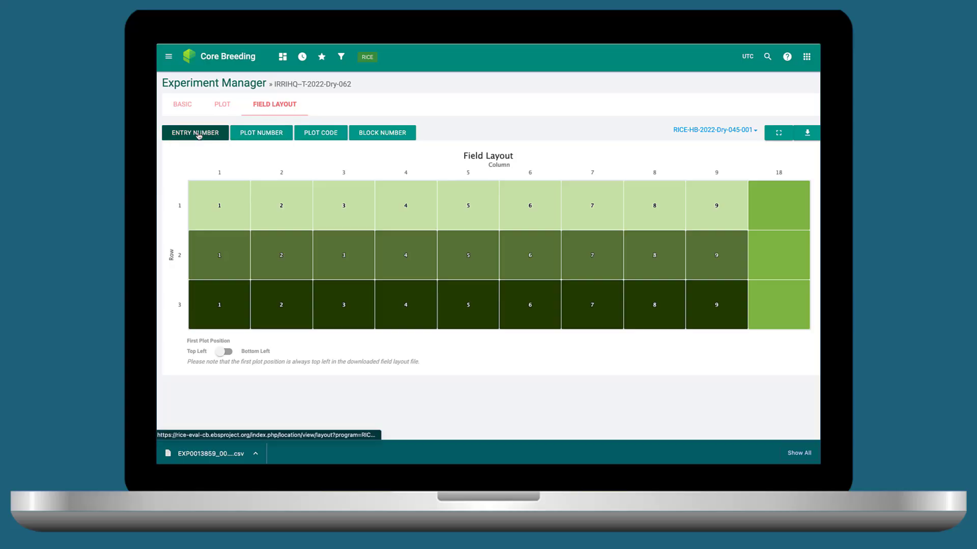
{"action": "left_click", "coordinate": [257, 133]}
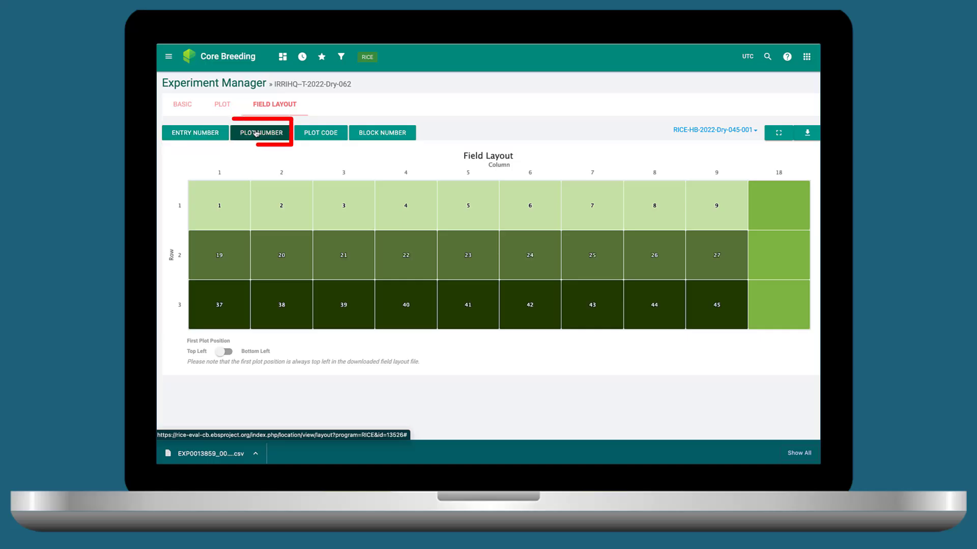
{"action": "left_click", "coordinate": [319, 134]}
{"action": "left_click", "coordinate": [379, 135]}
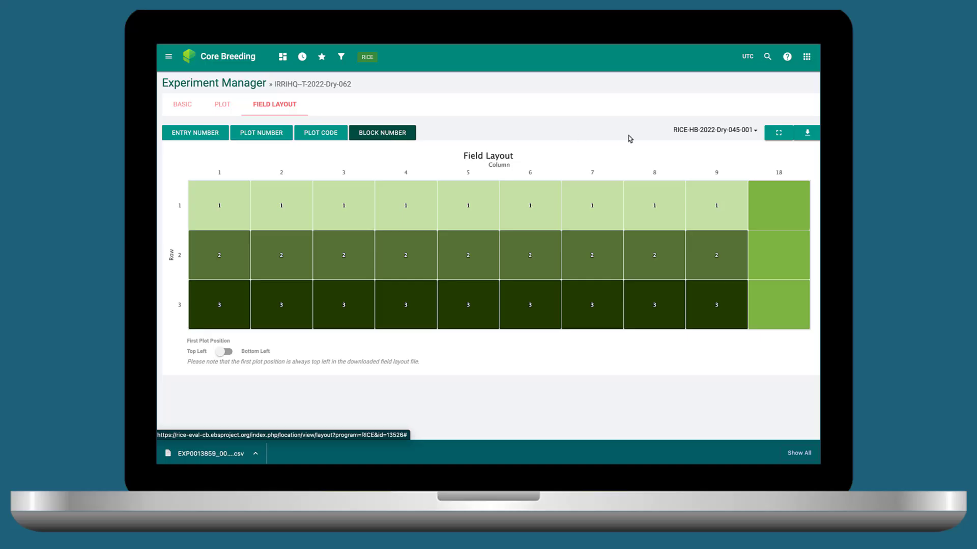
{"action": "left_click", "coordinate": [755, 133]}
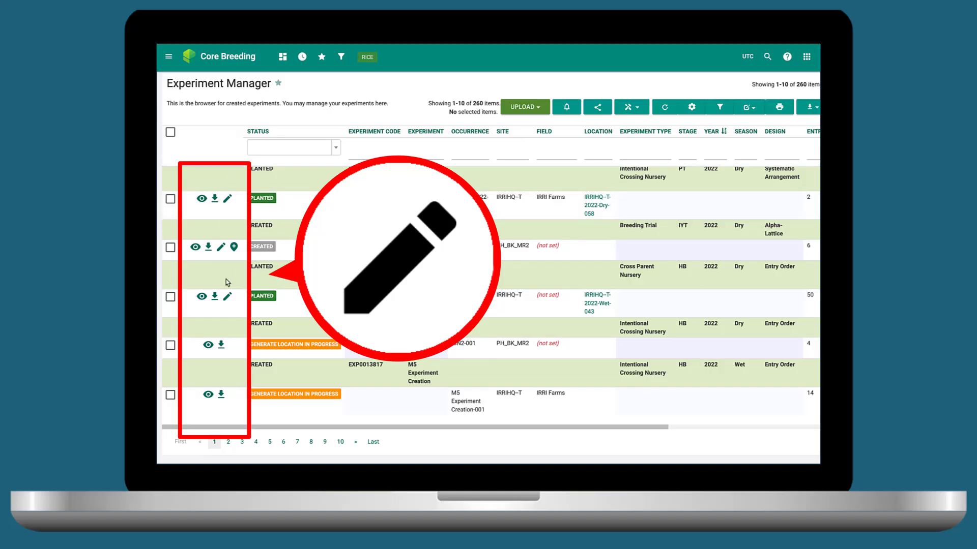
- Open the planted occurrence of RICE-HB-2022-DRY-025 for updating and review its experiment information fields
{"action": "left_click", "coordinate": [227, 296]}
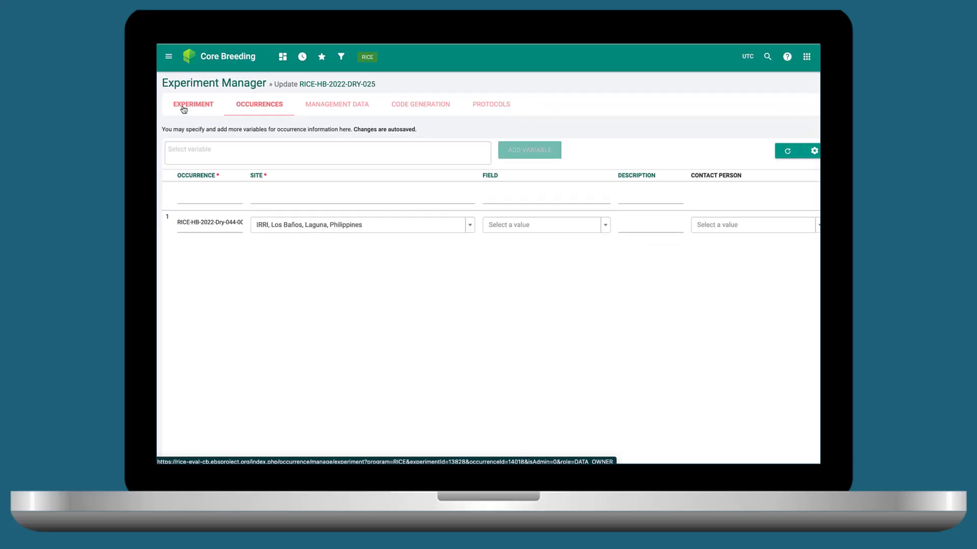
{"action": "left_click", "coordinate": [184, 108]}
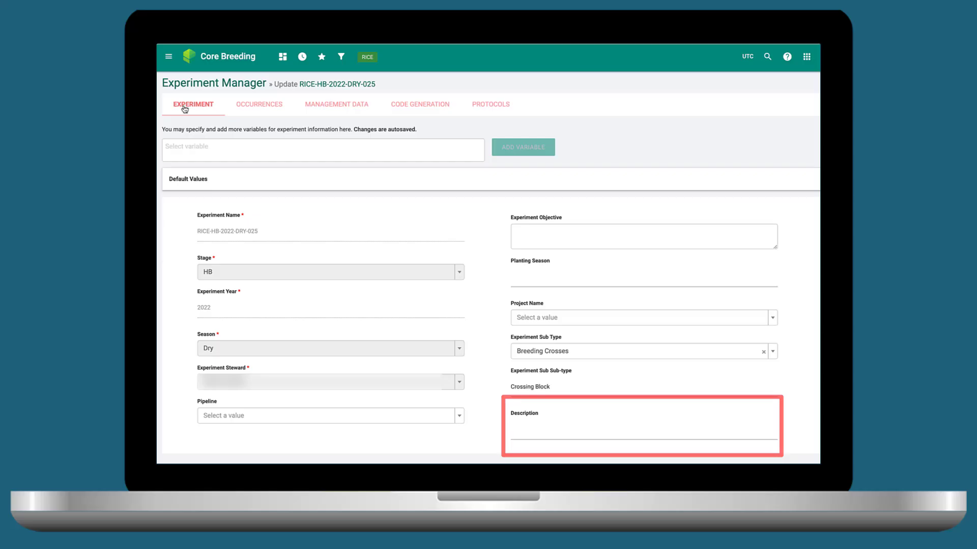
- Add the GEOSPATIAL COORDINATES and PLANTING DATE variables to the occurrence information of RICE-HB-2022-DRY-025
{"action": "left_click", "coordinate": [261, 105]}
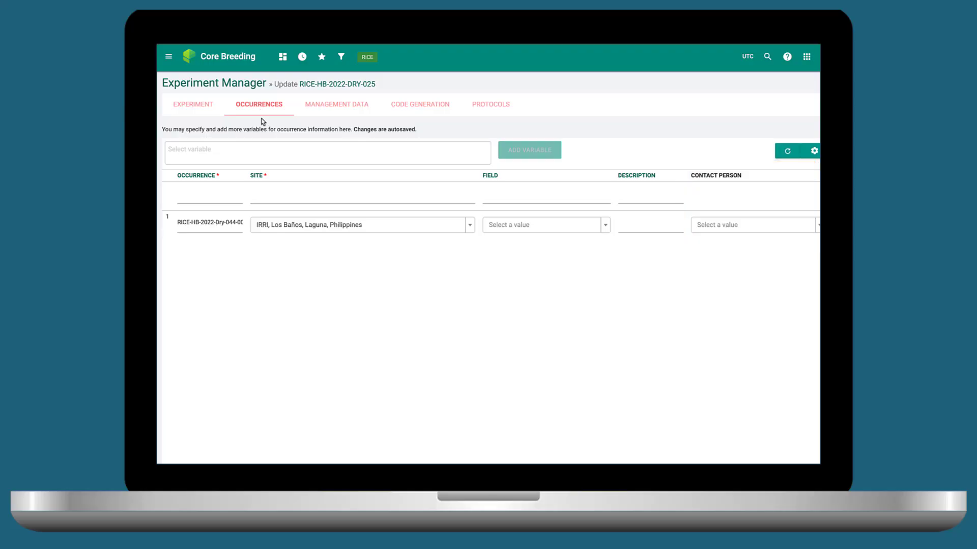
{"action": "left_click", "coordinate": [264, 150]}
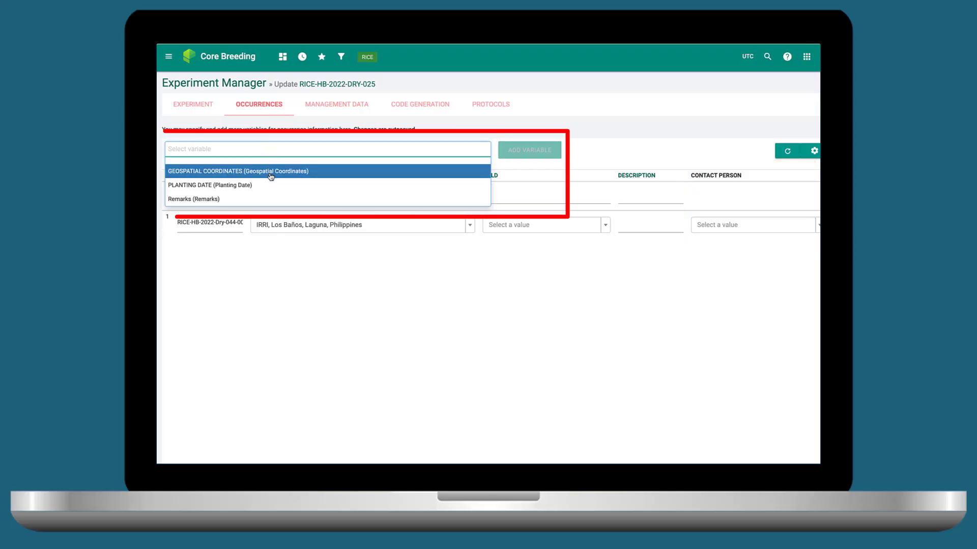
{"action": "left_click", "coordinate": [267, 167]}
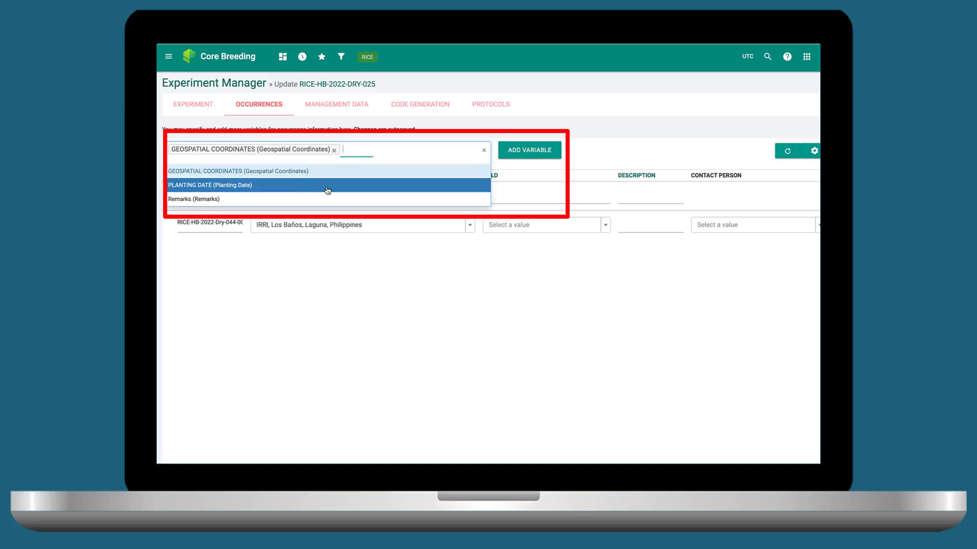
{"action": "left_click", "coordinate": [324, 184]}
{"action": "left_click", "coordinate": [528, 157]}
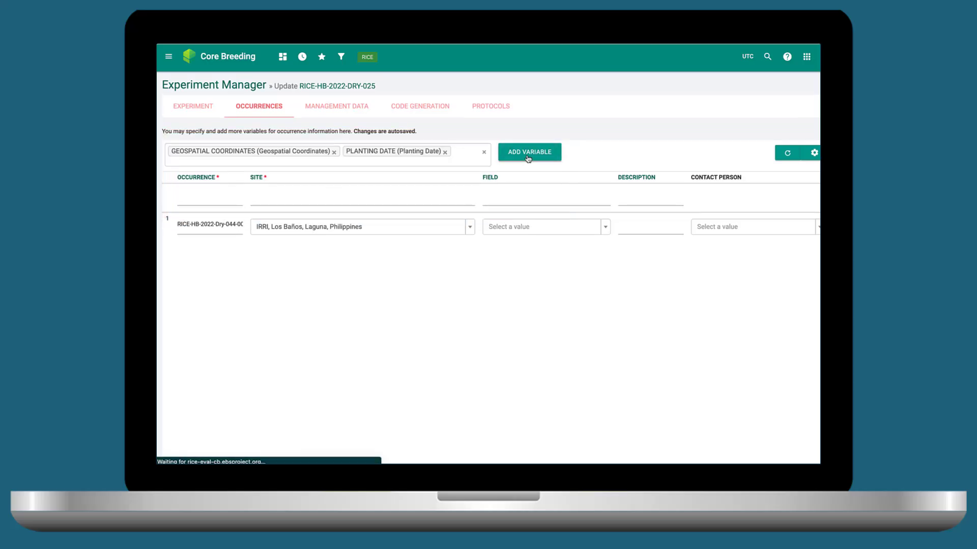
- Add the FERT1 BRAND (Fertilizer Brand 1st Application) variable to the management data
{"action": "left_click", "coordinate": [334, 106]}
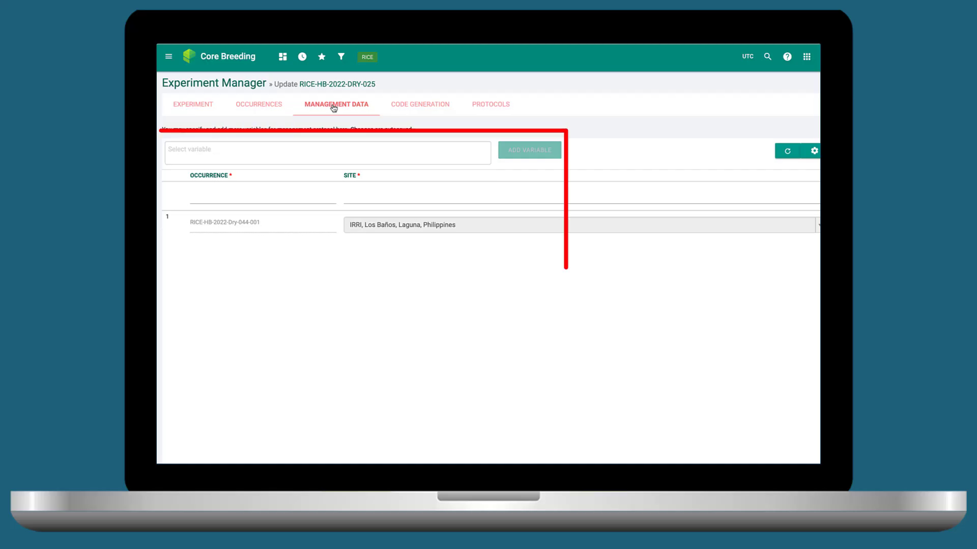
{"action": "left_click", "coordinate": [316, 148]}
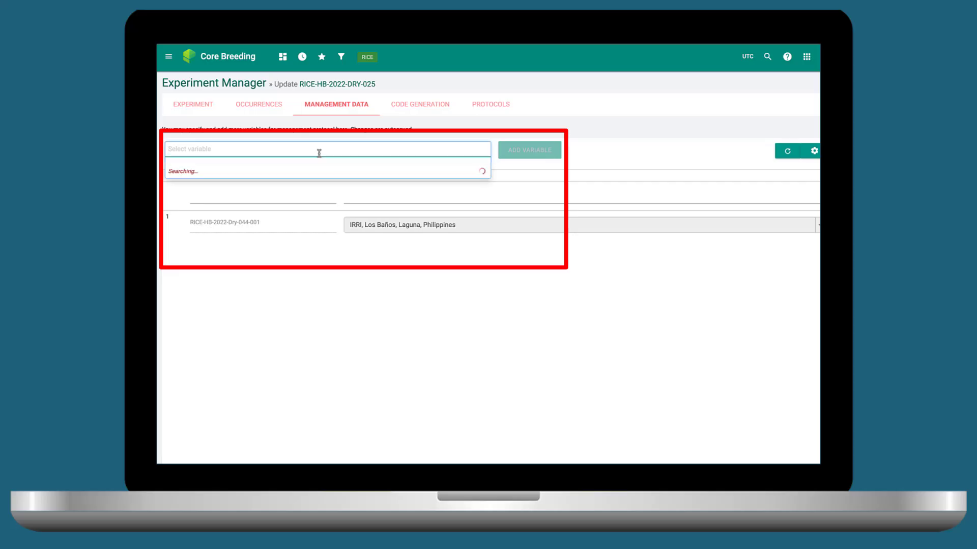
{"action": "scroll", "coordinate": [297, 233], "scroll_direction": "down", "scroll_amount": 3}
{"action": "scroll", "coordinate": [297, 233], "scroll_direction": "down", "scroll_amount": 2}
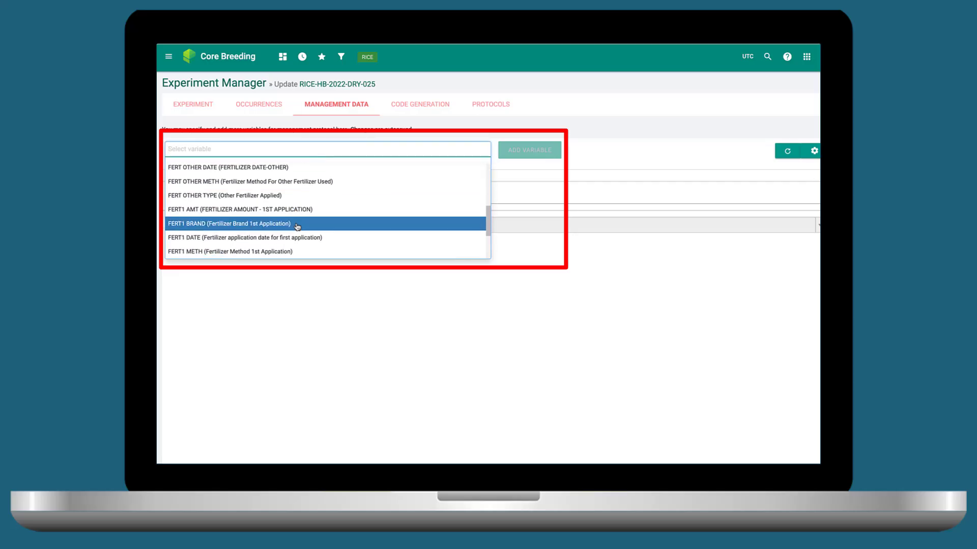
{"action": "left_click", "coordinate": [297, 225]}
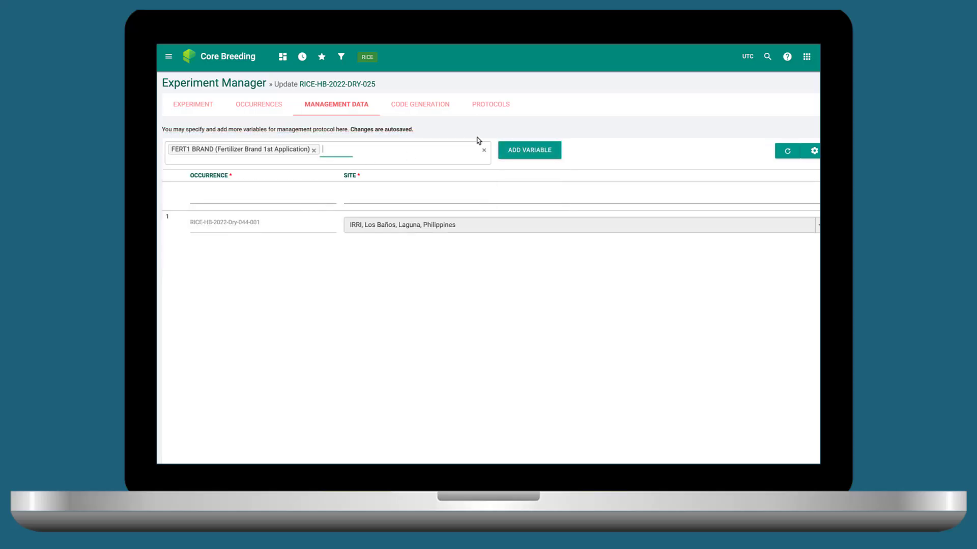
{"action": "left_click", "coordinate": [529, 150]}
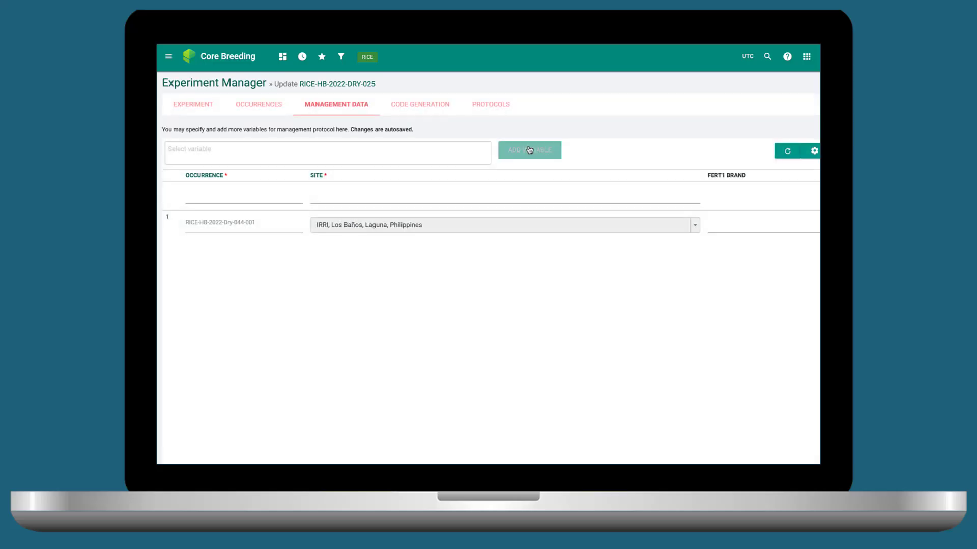
- In the experiment-level entry code generation, set the starting sequence number to 3 and the leading zeroes to 3
{"action": "left_click", "coordinate": [421, 111]}
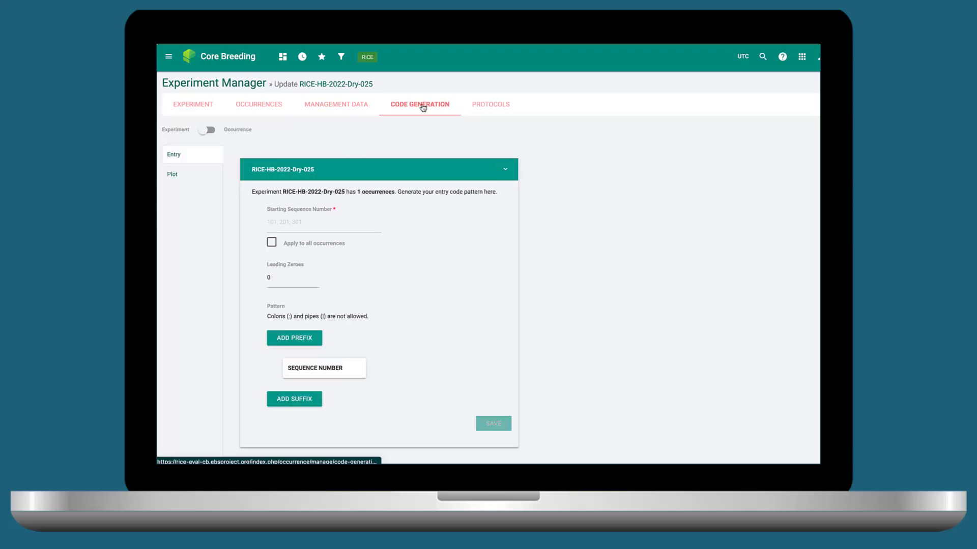
{"action": "left_click", "coordinate": [213, 132]}
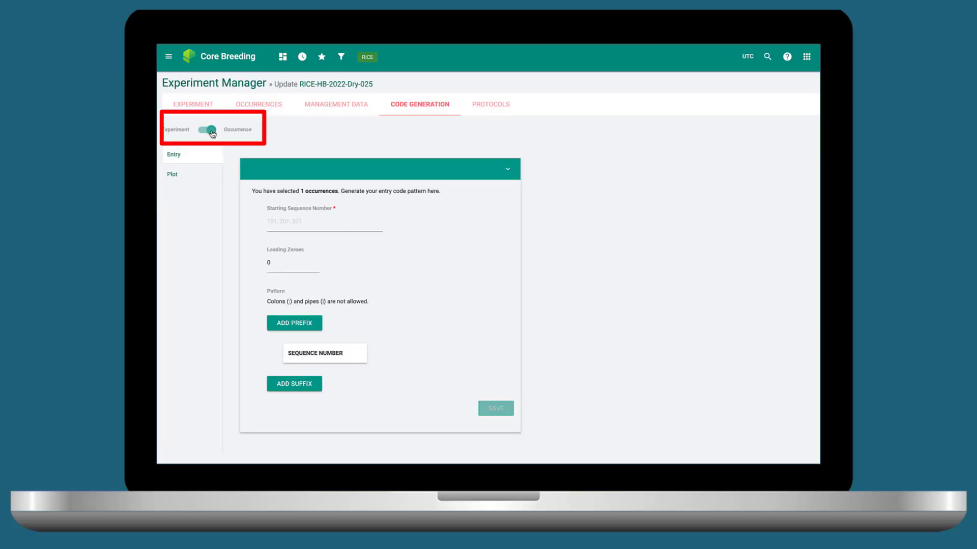
{"action": "left_click", "coordinate": [212, 132]}
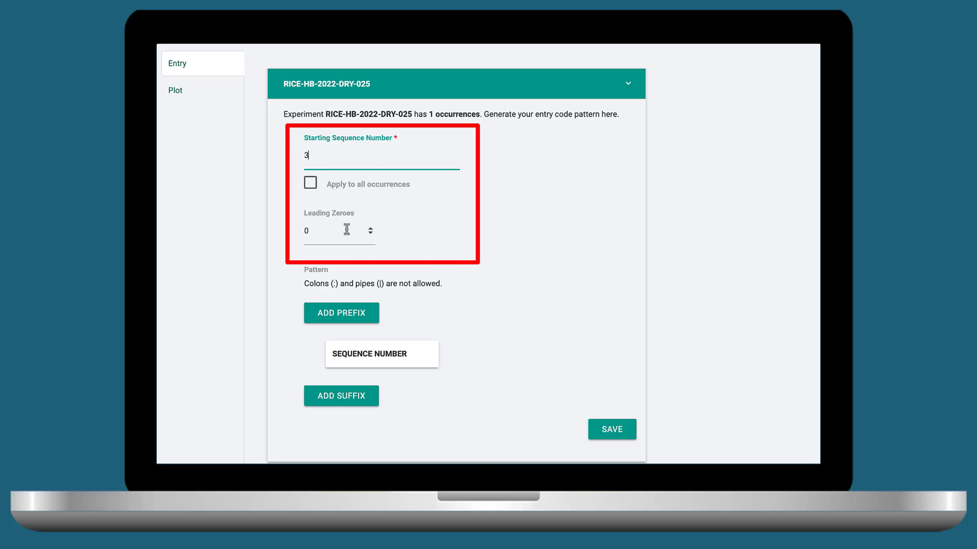
{"action": "left_click", "coordinate": [371, 230]}
{"action": "left_click", "coordinate": [370, 230]}
{"action": "left_click", "coordinate": [371, 229]}
- Add the prefix RICE-HW to the entry code pattern
{"action": "left_click", "coordinate": [349, 313]}
{"action": "left_click", "coordinate": [335, 338]}
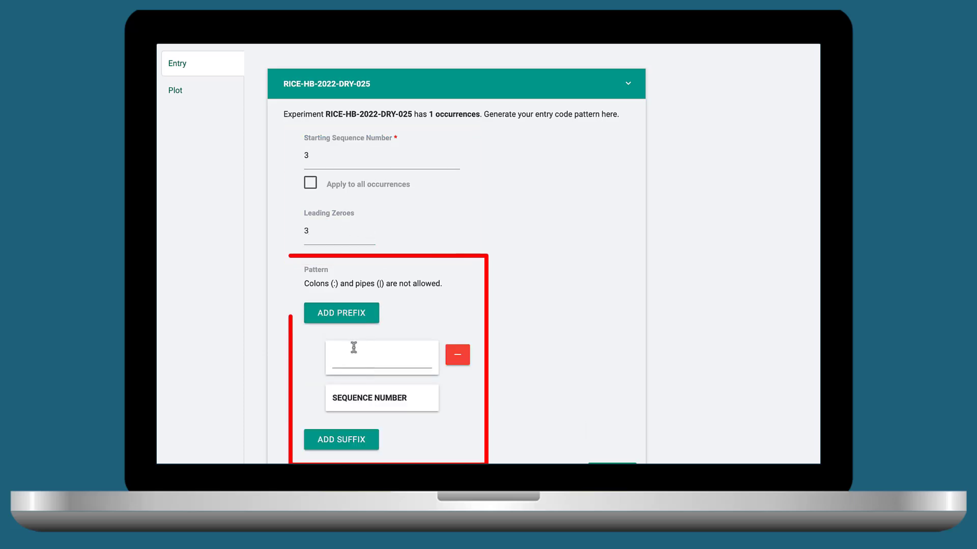
{"action": "type", "text": "RICE-HW"}
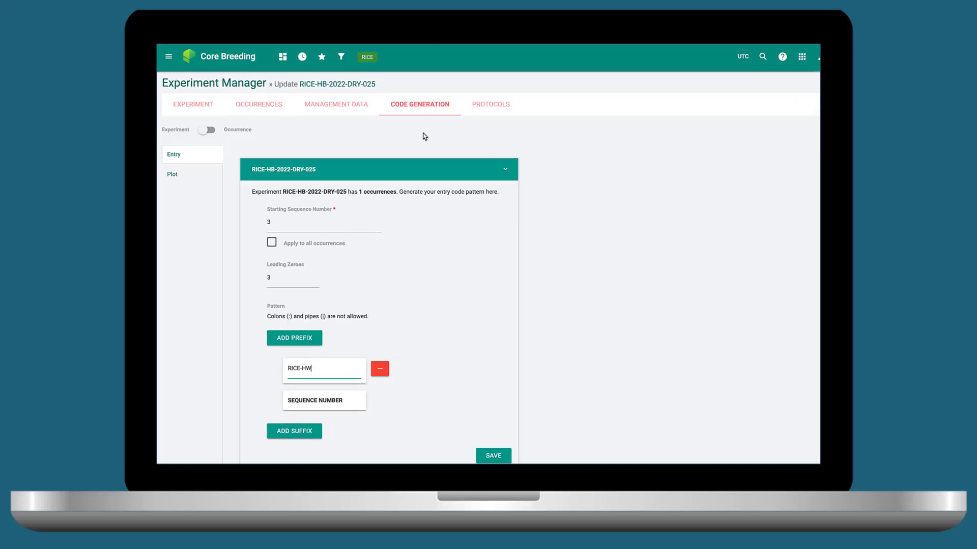
- Review the occurrence's planting, traits, management and harvest protocols
{"action": "left_click", "coordinate": [489, 110]}
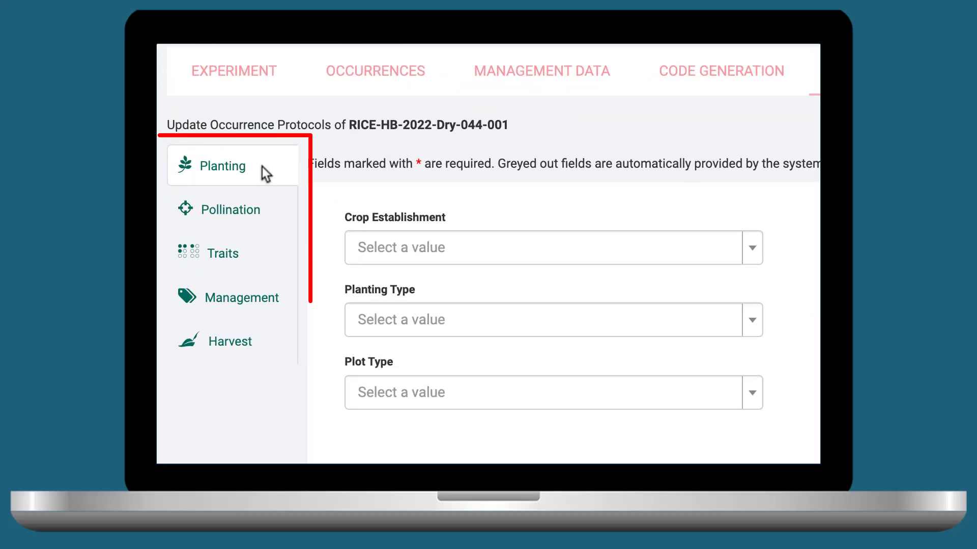
{"action": "left_click", "coordinate": [249, 265]}
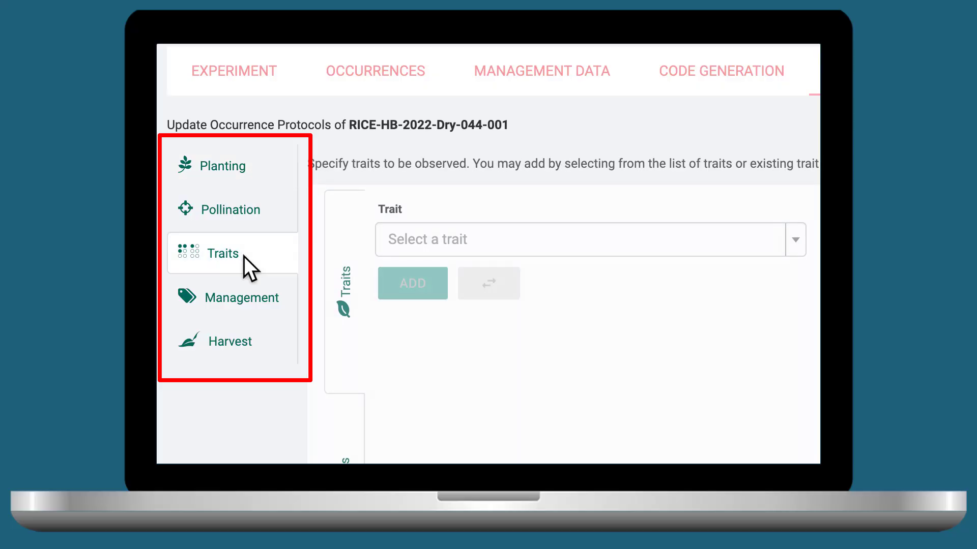
{"action": "left_click", "coordinate": [251, 304]}
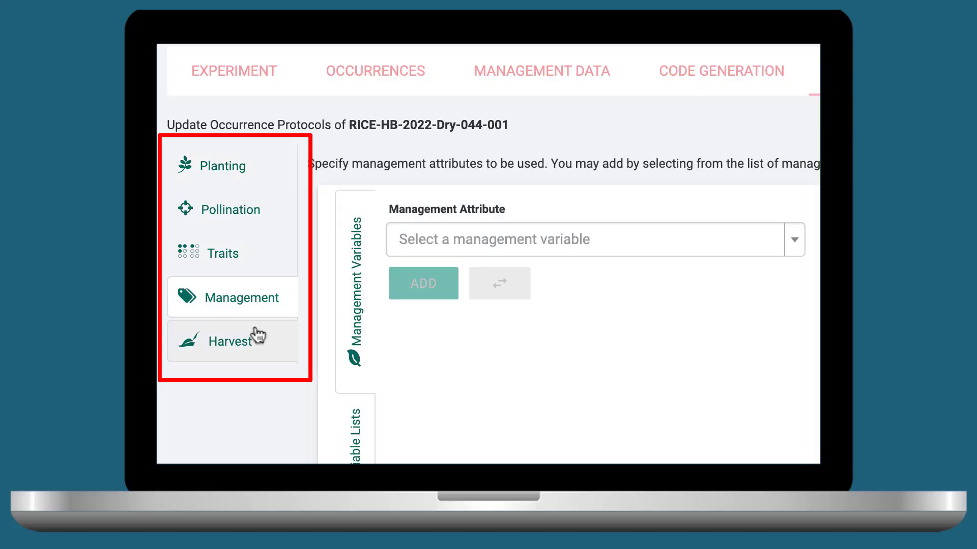
{"action": "left_click", "coordinate": [253, 343]}
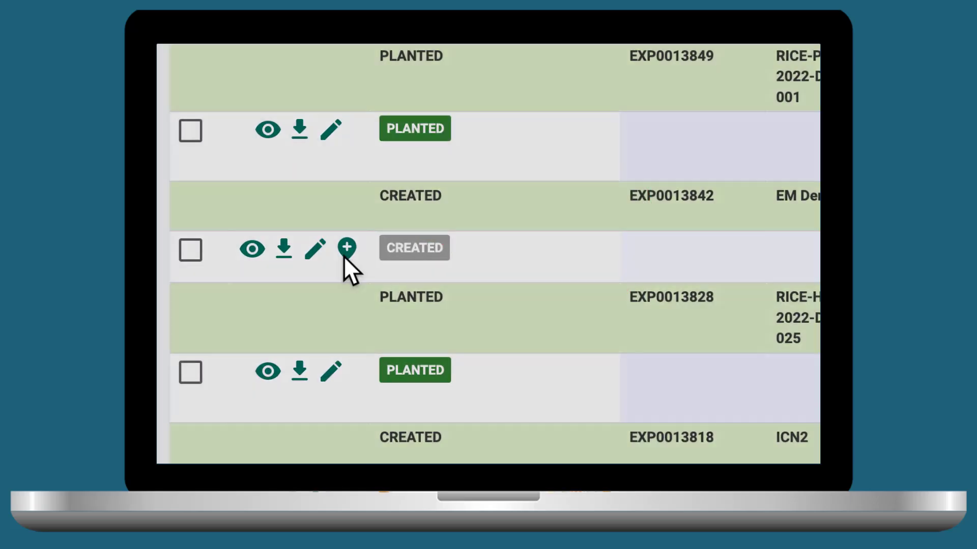
- Start generating a new location for EM Demo2-004 with auto-naming off and the location name IRRIHQ-2022-Dry-999-001
{"action": "left_click", "coordinate": [270, 285]}
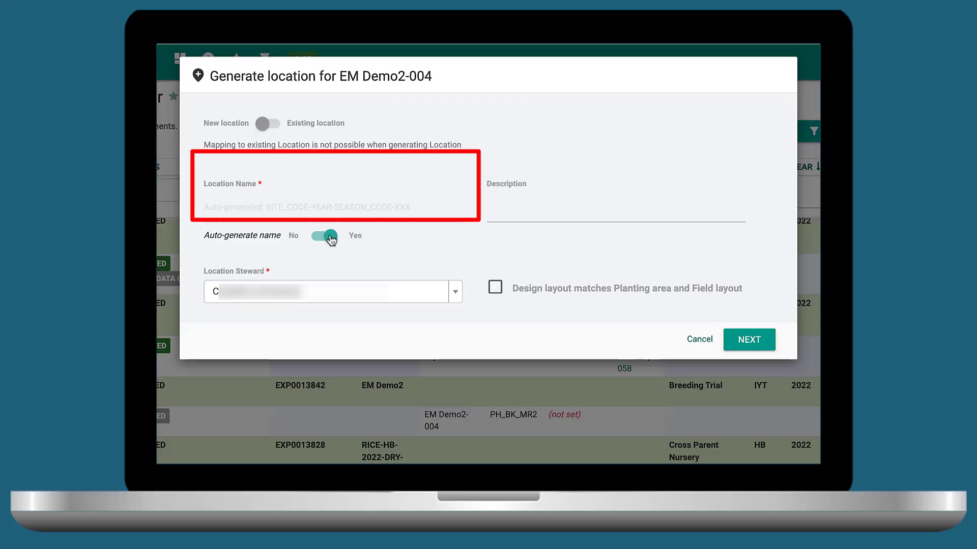
{"action": "left_click", "coordinate": [329, 237]}
{"action": "type", "text": "IR"}
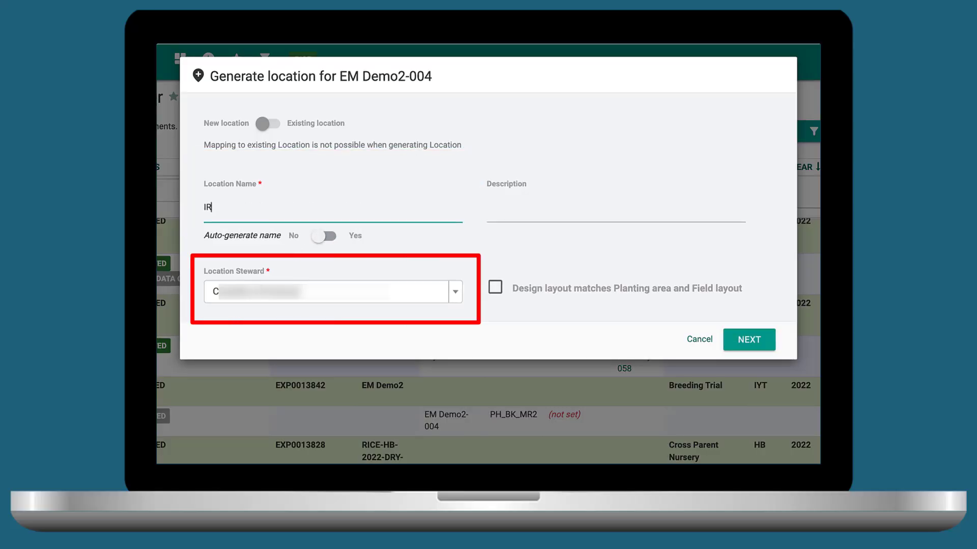
{"action": "type", "text": "RIHQ-2022-Dry-"}
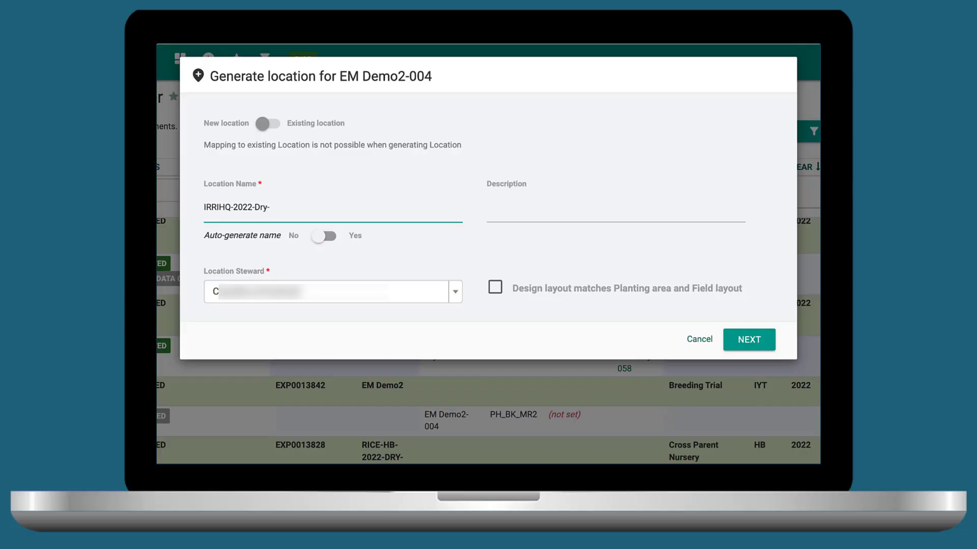
{"action": "type", "text": "999-001"}
- Choose the location steward for the new EM Demo2-004 location
{"action": "left_click", "coordinate": [300, 300]}
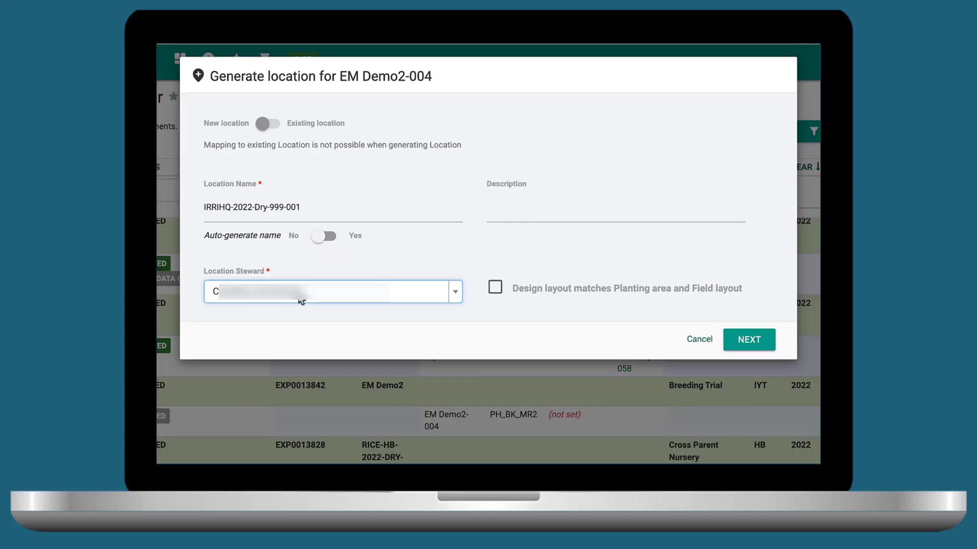
{"action": "left_click", "coordinate": [463, 295]}
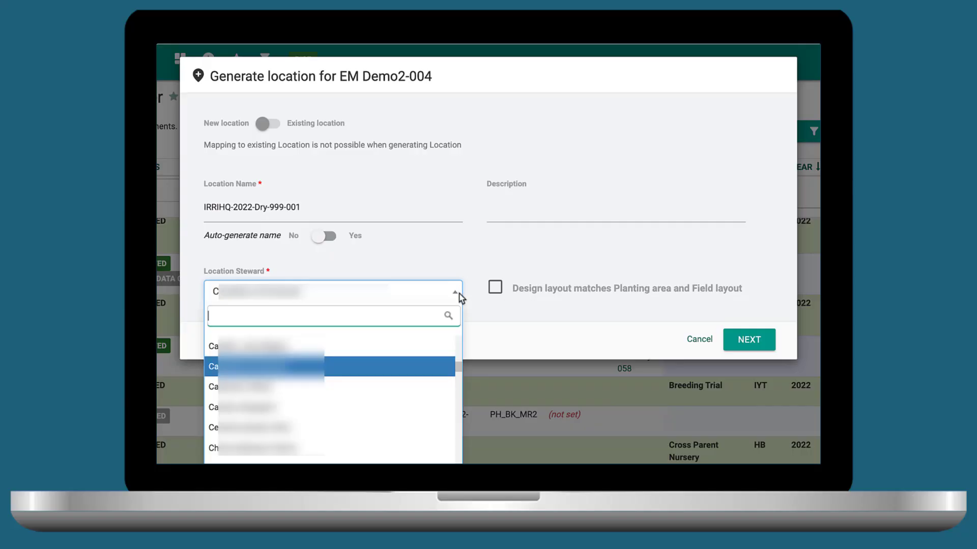
{"action": "left_click", "coordinate": [408, 367]}
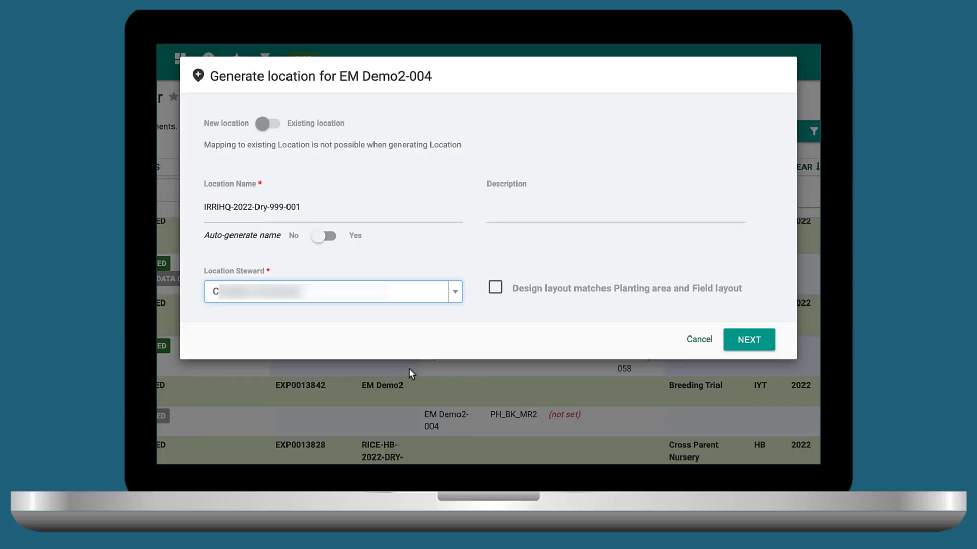
- Mark the design layout as matching the planting area and field layout, and confirm generation of the EM Demo2-004 location
{"action": "left_click", "coordinate": [495, 288]}
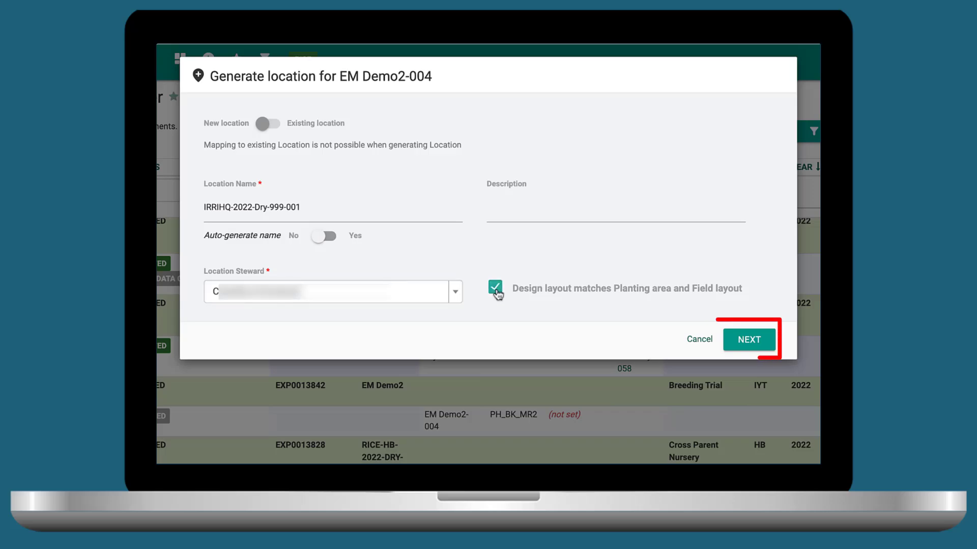
{"action": "left_click", "coordinate": [744, 340]}
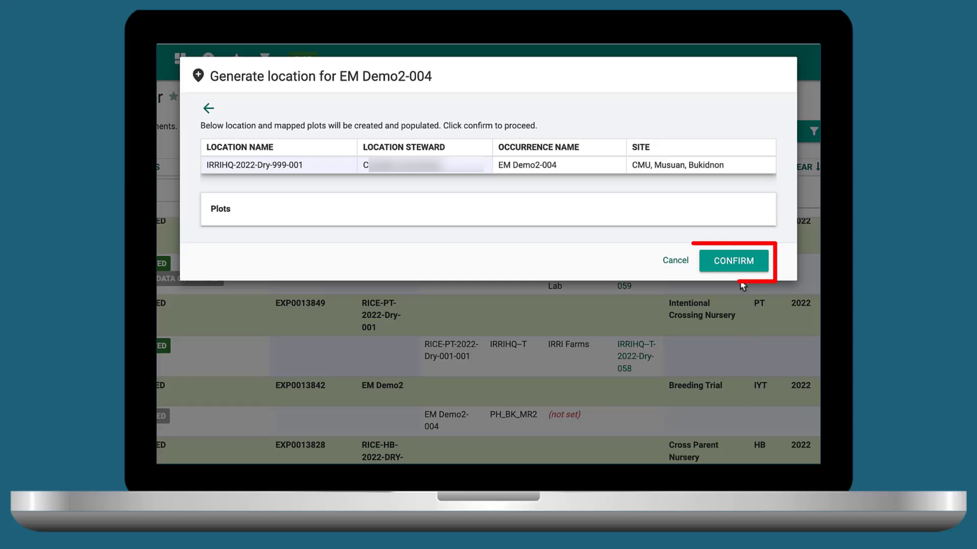
{"action": "left_click", "coordinate": [737, 261]}
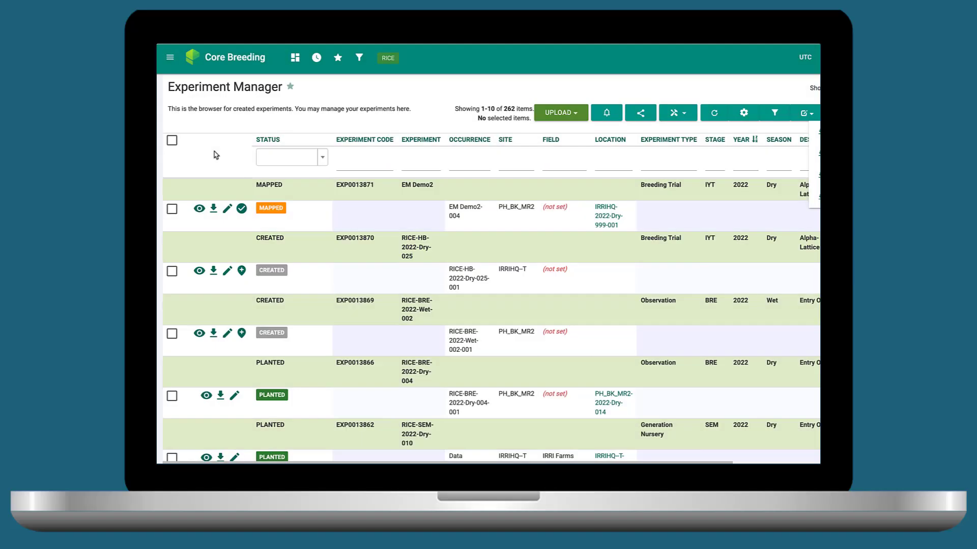
- Look at the mapping file download options for occurrence RICE-HB-2022-Dry-025-001 in the experiment list and on its detail page
{"action": "left_click", "coordinate": [213, 273]}
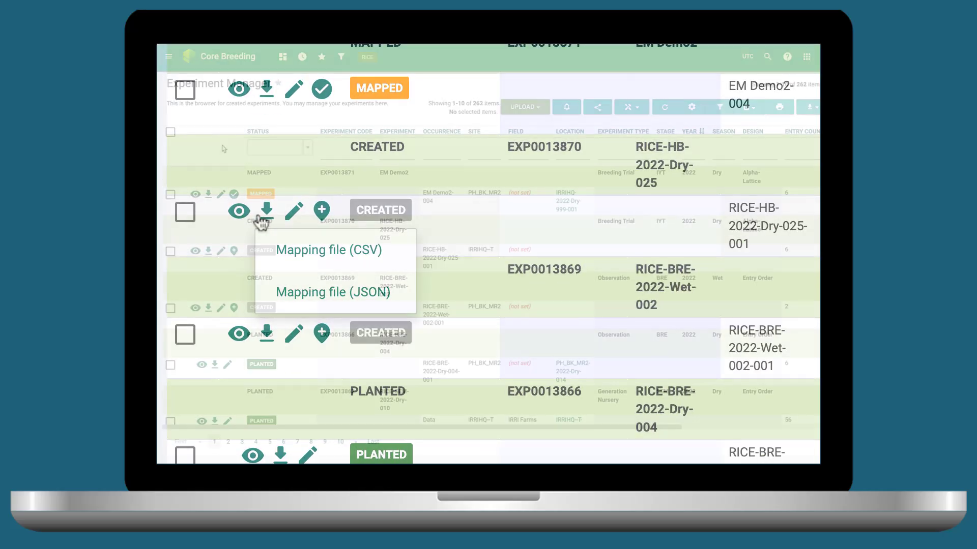
{"action": "left_click", "coordinate": [185, 214]}
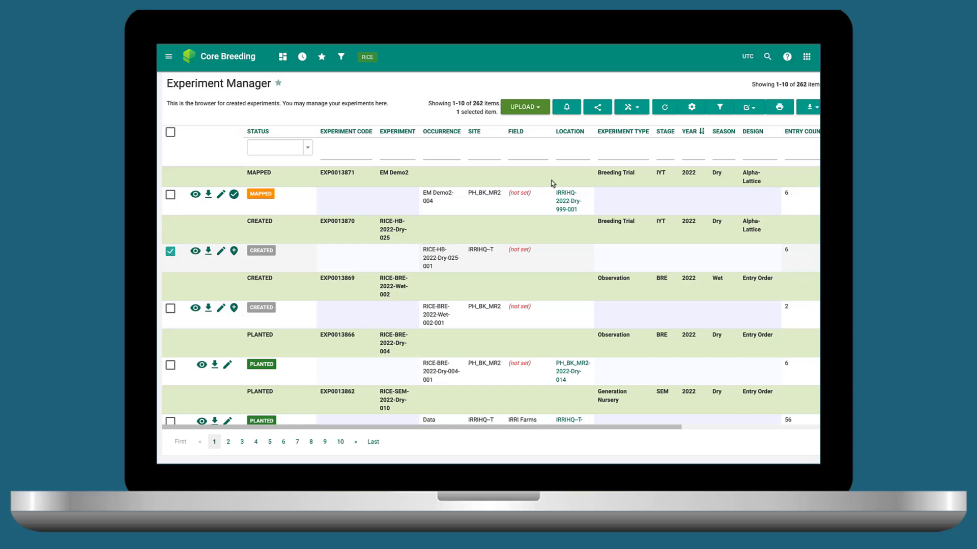
{"action": "left_click", "coordinate": [812, 107]}
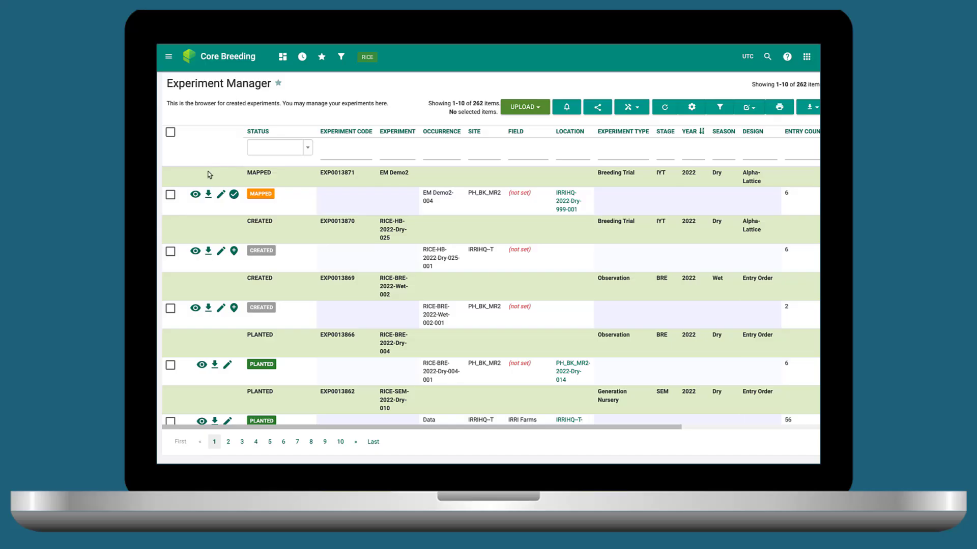
{"action": "left_click", "coordinate": [196, 251]}
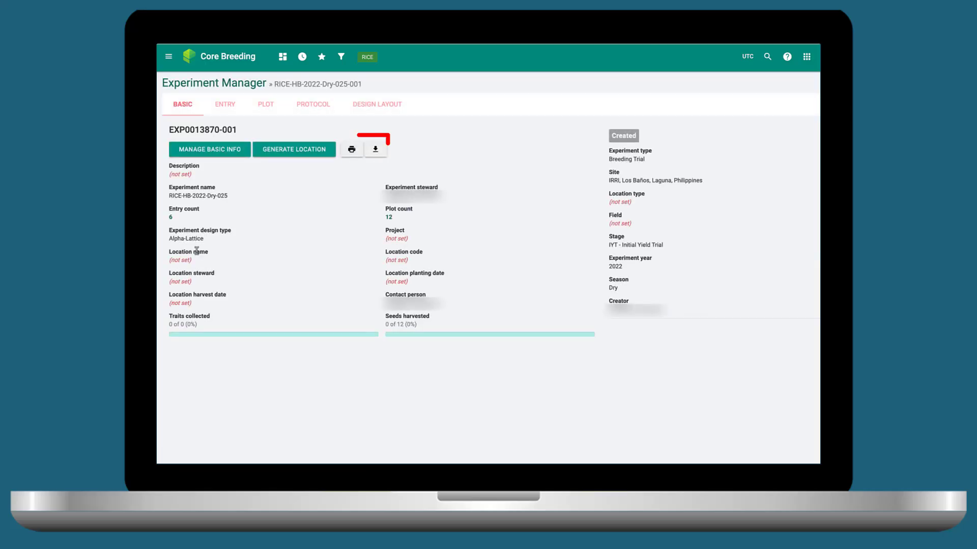
{"action": "left_click", "coordinate": [376, 151]}
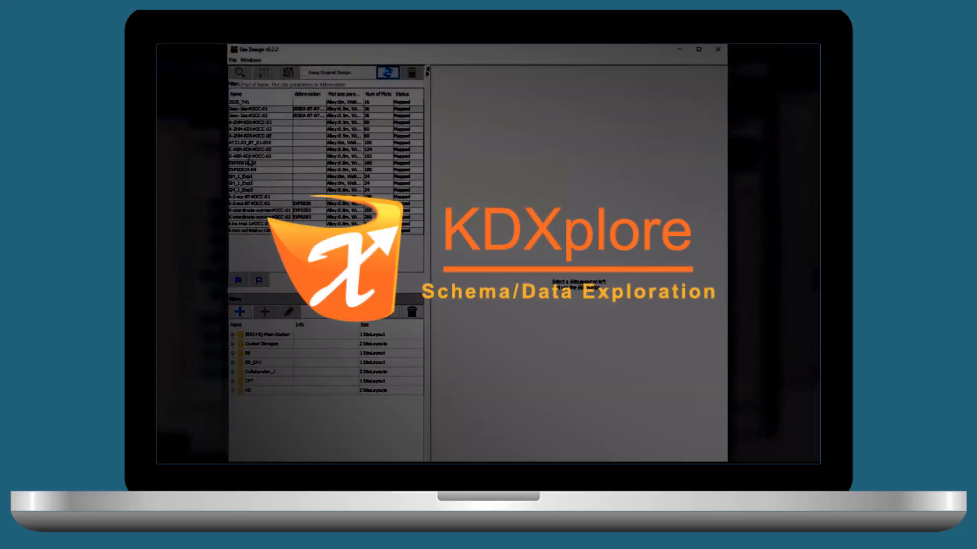
{"action": "mouse_move", "coordinate": [362, 97]}
{"action": "left_mouse_down"}
{"action": "mouse_move", "coordinate": [385, 96]}
{"action": "mouse_move", "coordinate": [370, 97]}
{"action": "left_mouse_up"}
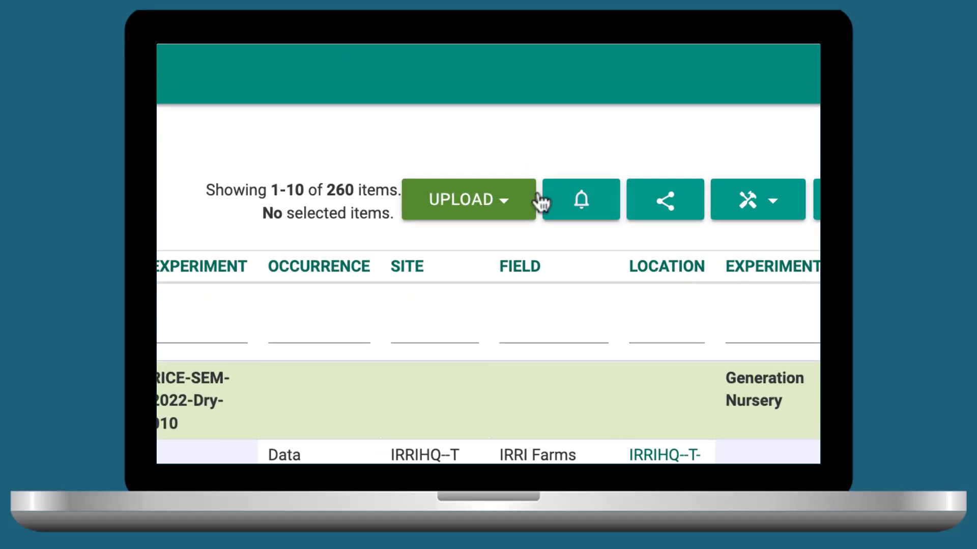
- Upload EXP0013879_001_Mapping_Files_20220923_072517.csv as mapped plots for an existing location and validate the file
{"action": "left_click", "coordinate": [540, 108]}
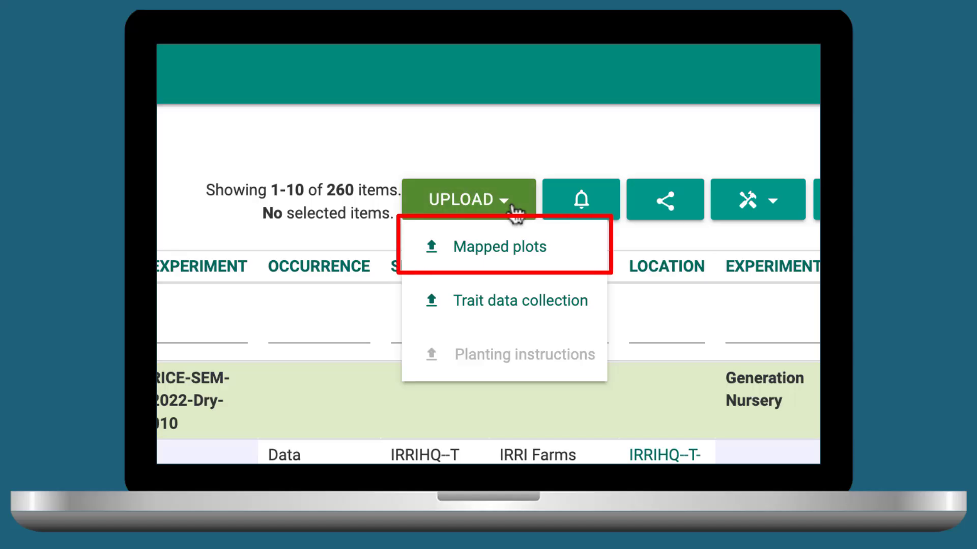
{"action": "left_click", "coordinate": [579, 266]}
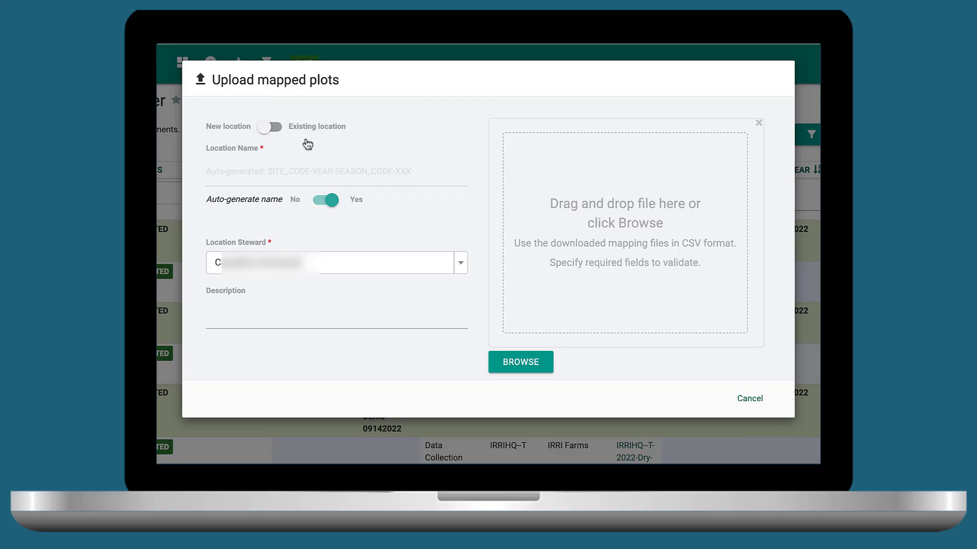
{"action": "left_click", "coordinate": [270, 127]}
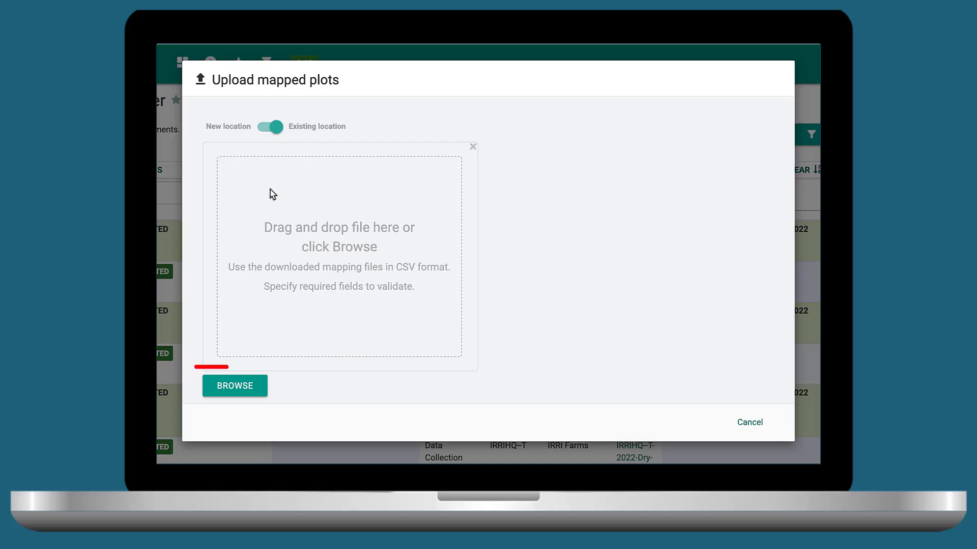
{"action": "left_click", "coordinate": [240, 385]}
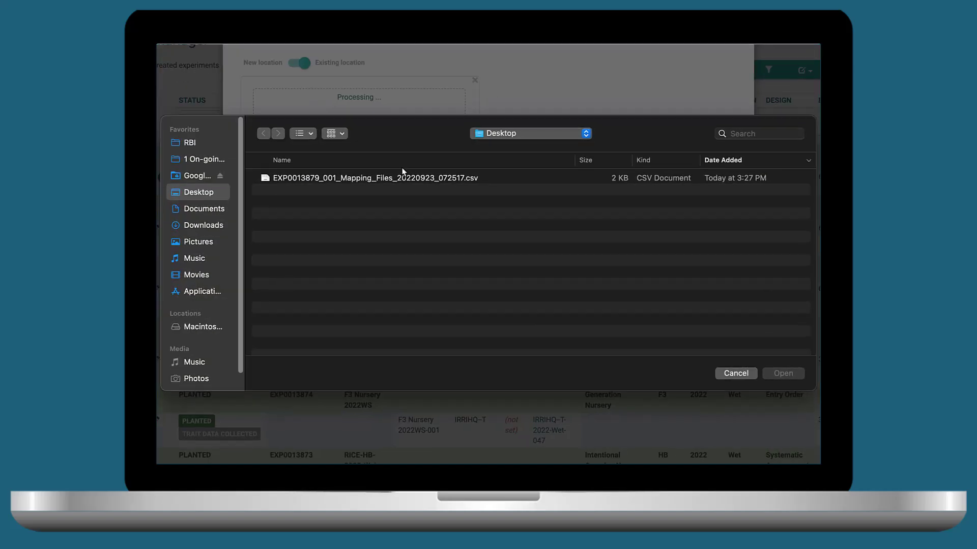
{"action": "left_click", "coordinate": [424, 193]}
{"action": "left_click", "coordinate": [782, 374]}
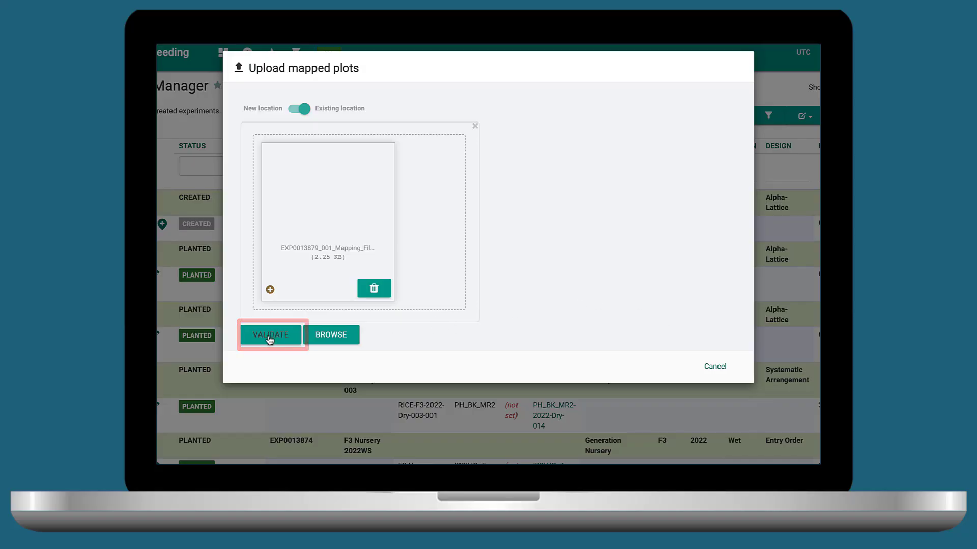
{"action": "left_click", "coordinate": [270, 336]}
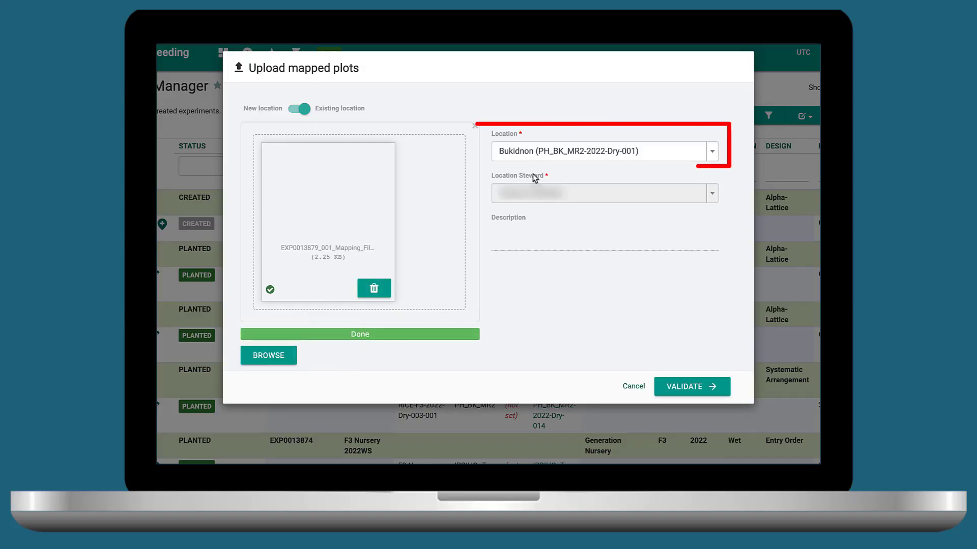
- Assign the mapped plots to existing location IRRIHQ-2022-Dry-999-001 (PH_BK_MR2-2022-Dry-017) and validate the mapping
{"action": "left_click", "coordinate": [553, 155]}
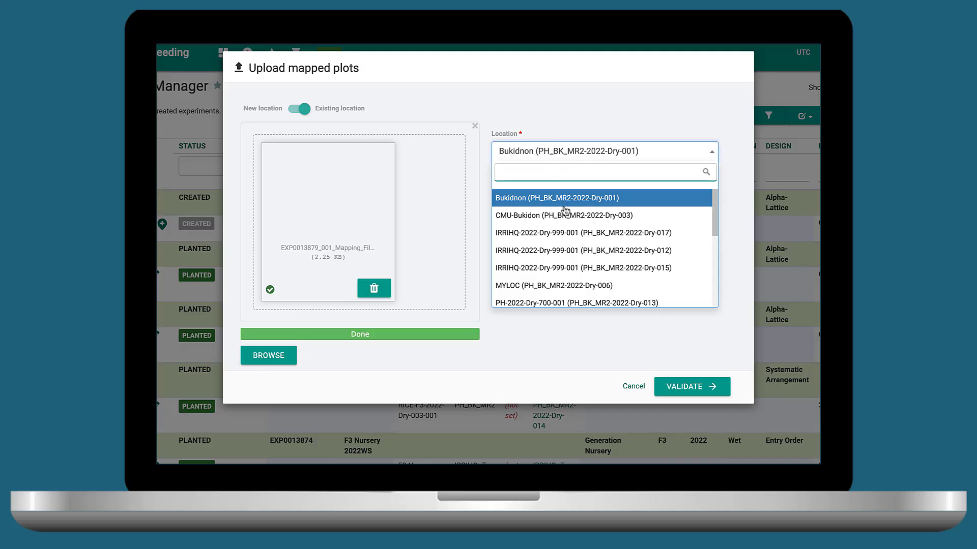
{"action": "left_click", "coordinate": [563, 236]}
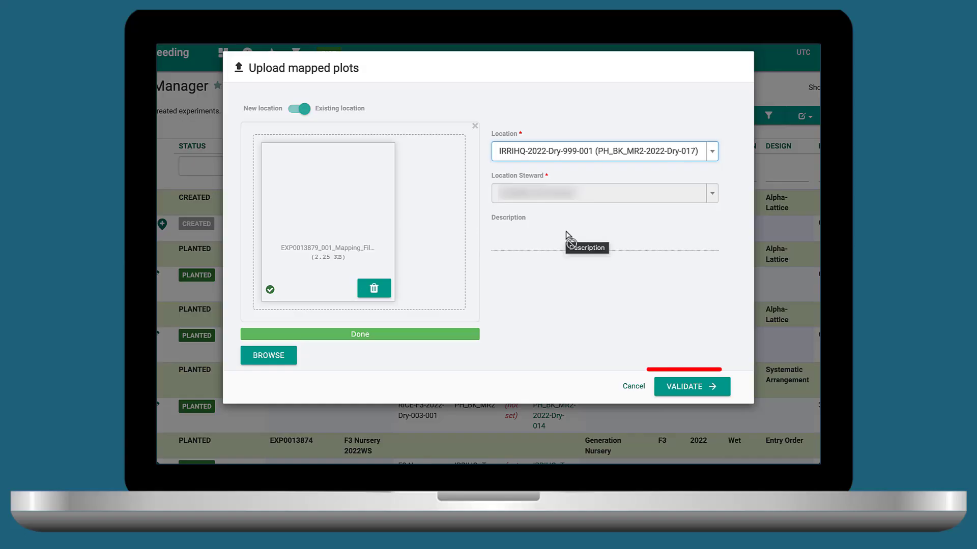
{"action": "left_click", "coordinate": [693, 386]}
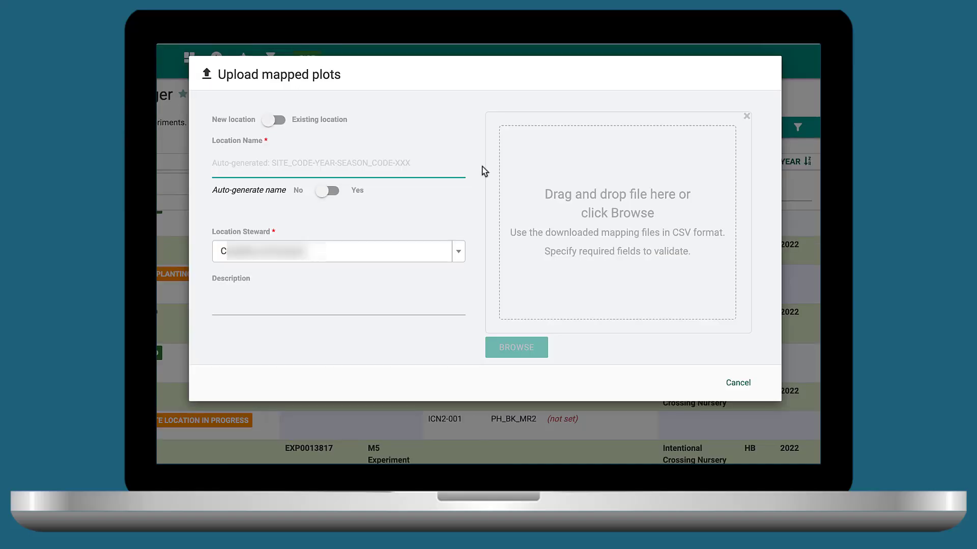
- In the mapped plots upload for a new location, enter the name PH-2022-Dry-700-001 and choose the location steward
{"action": "type", "text": "PH"}
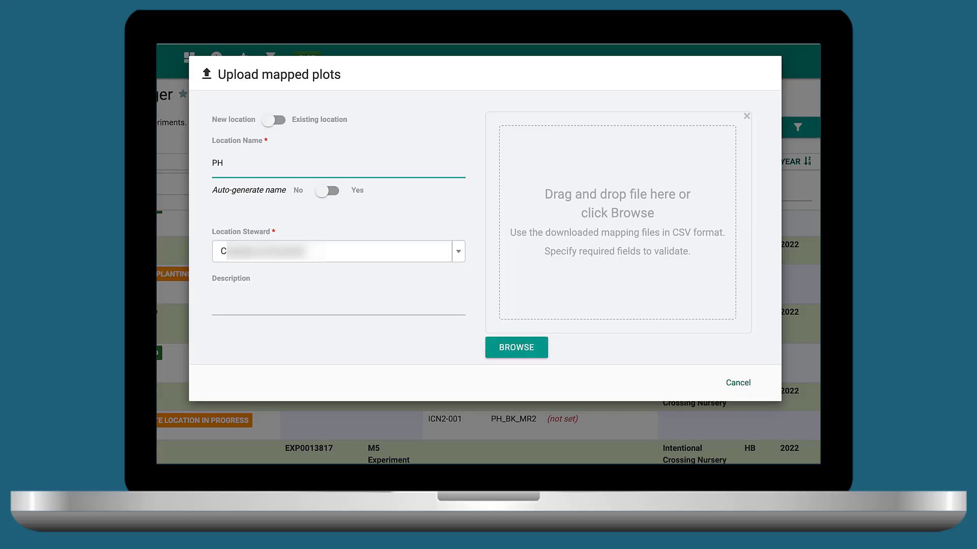
{"action": "type", "text": "-2022-Dry-700"}
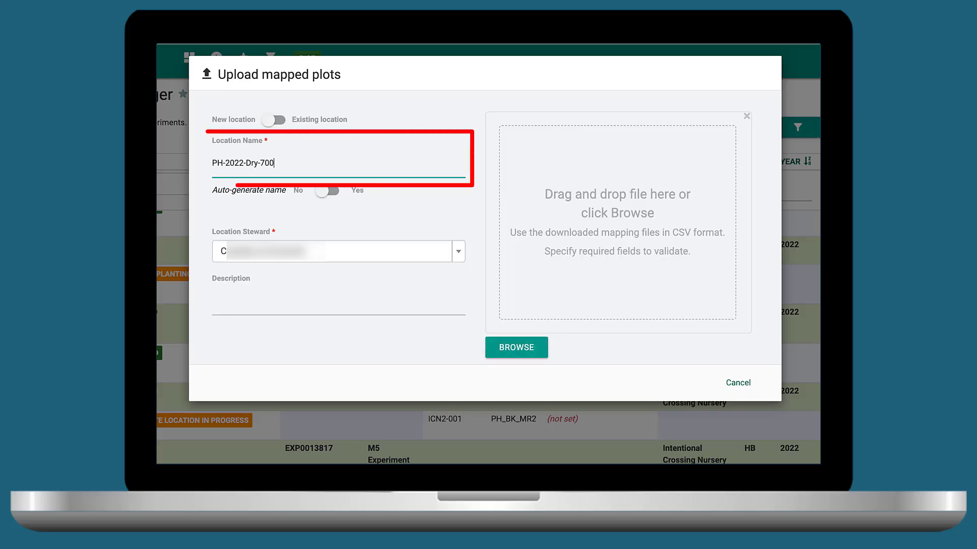
{"action": "type", "text": "-001"}
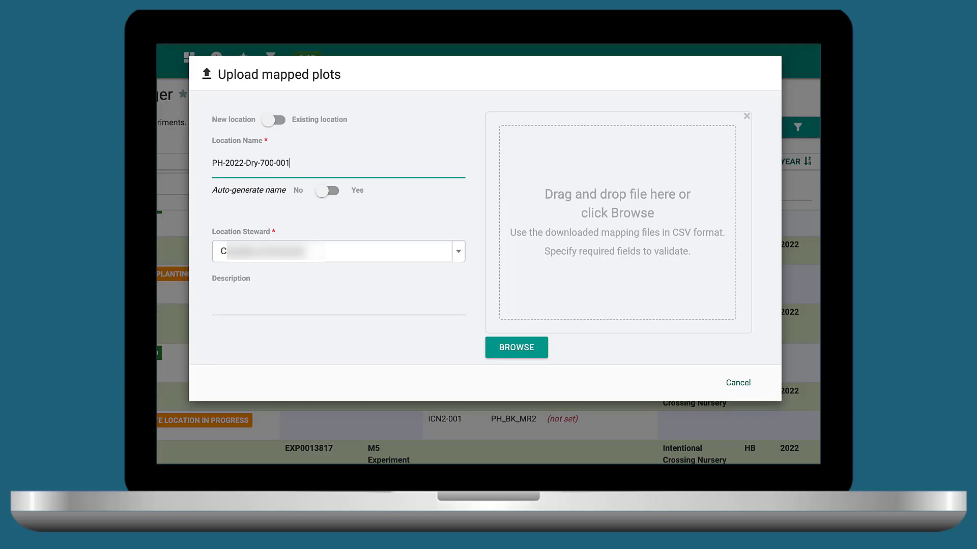
{"action": "left_click", "coordinate": [458, 251]}
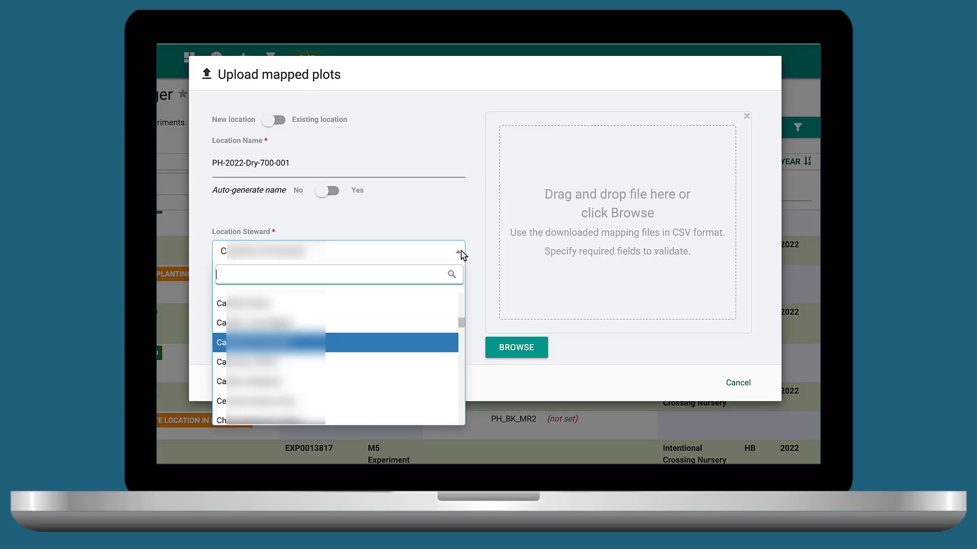
{"action": "left_click", "coordinate": [426, 357]}
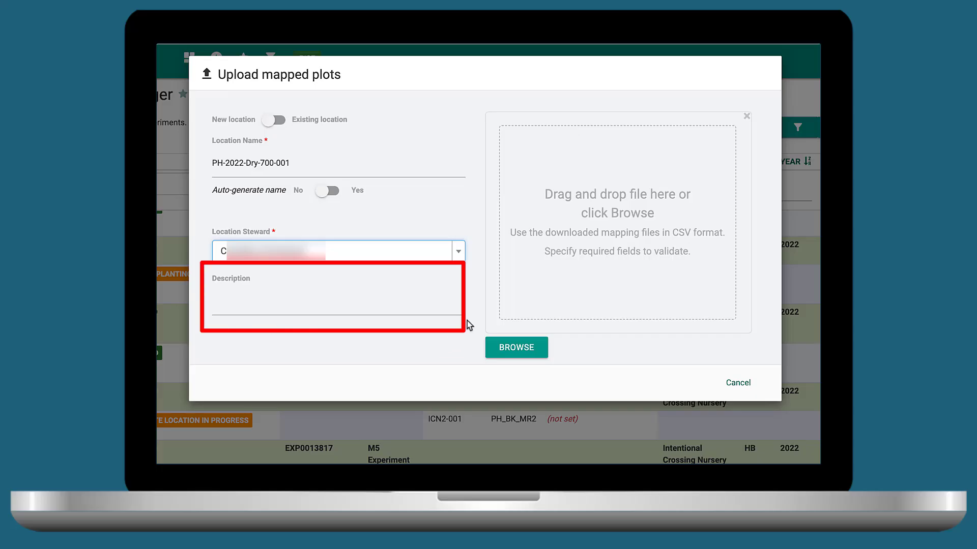
- Upload and validate EXP0013842_004_Mapping_Files_20220913_021407.csv, and confirm creating the location with its mapped plots
{"action": "left_click", "coordinate": [525, 352]}
{"action": "left_click", "coordinate": [438, 181]}
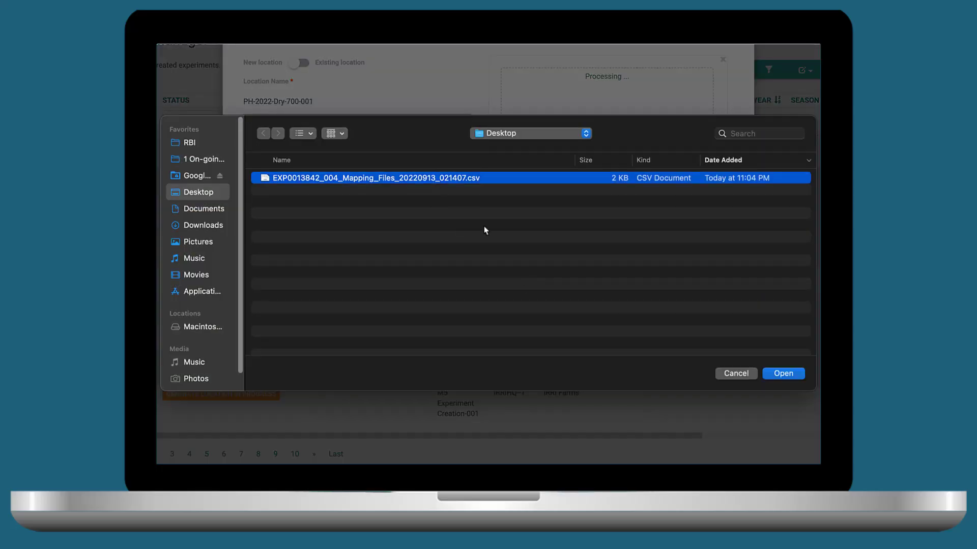
{"action": "left_click", "coordinate": [786, 376]}
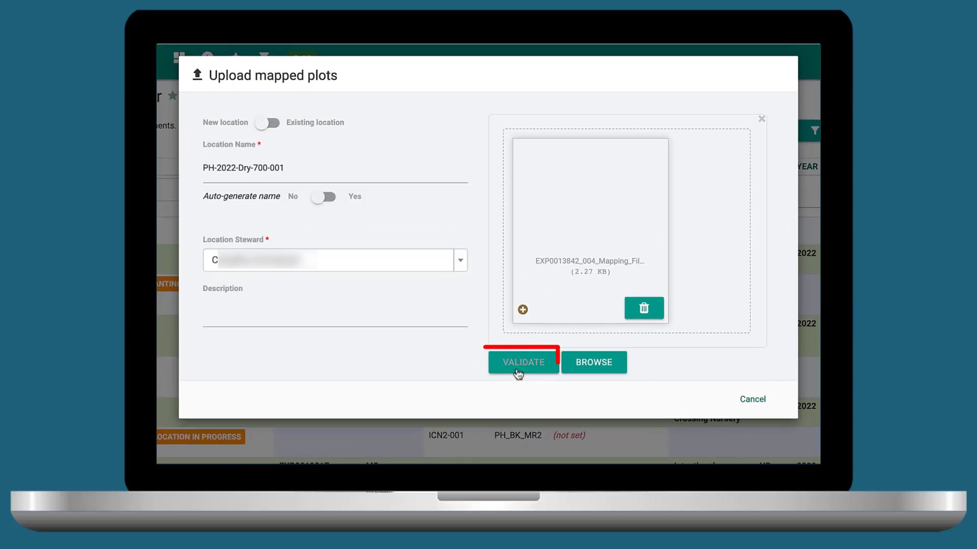
{"action": "left_click", "coordinate": [517, 281]}
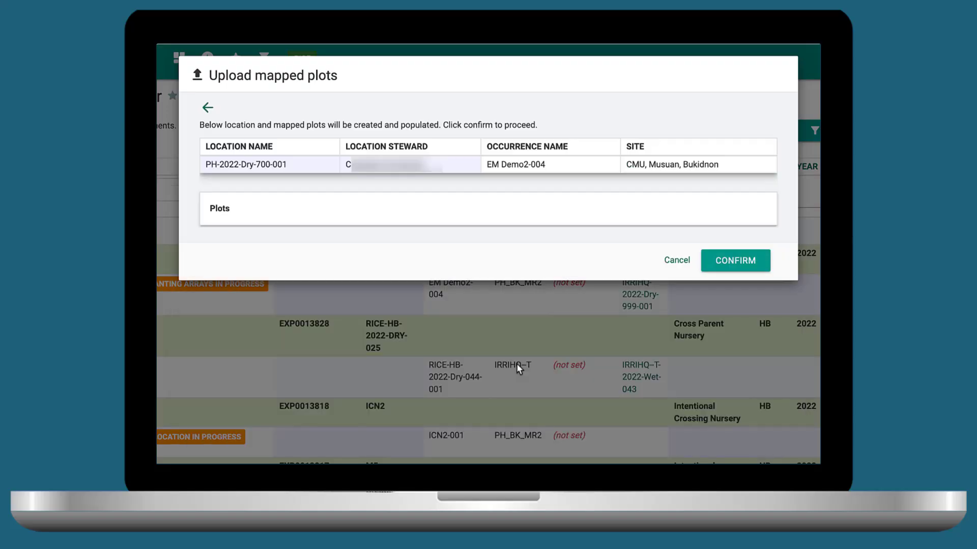
{"action": "left_click", "coordinate": [723, 267]}
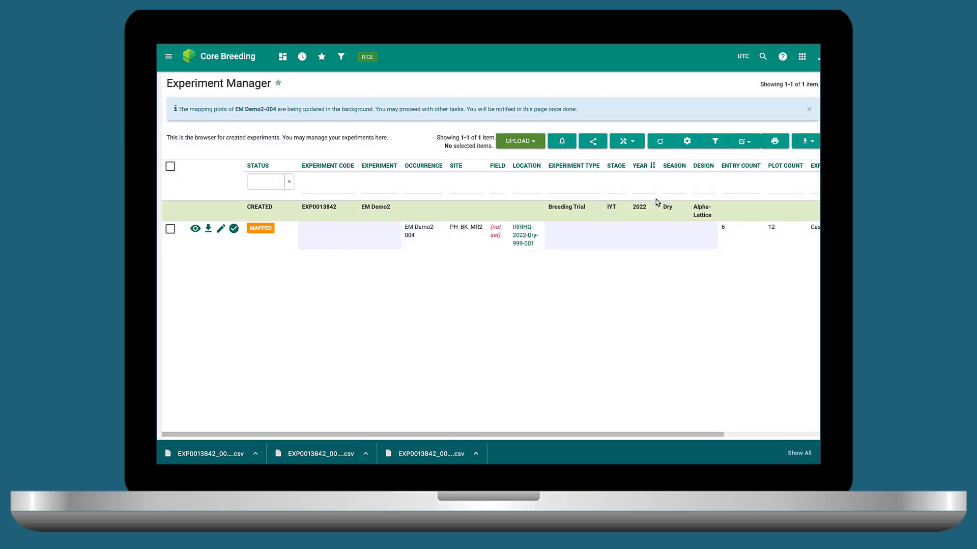
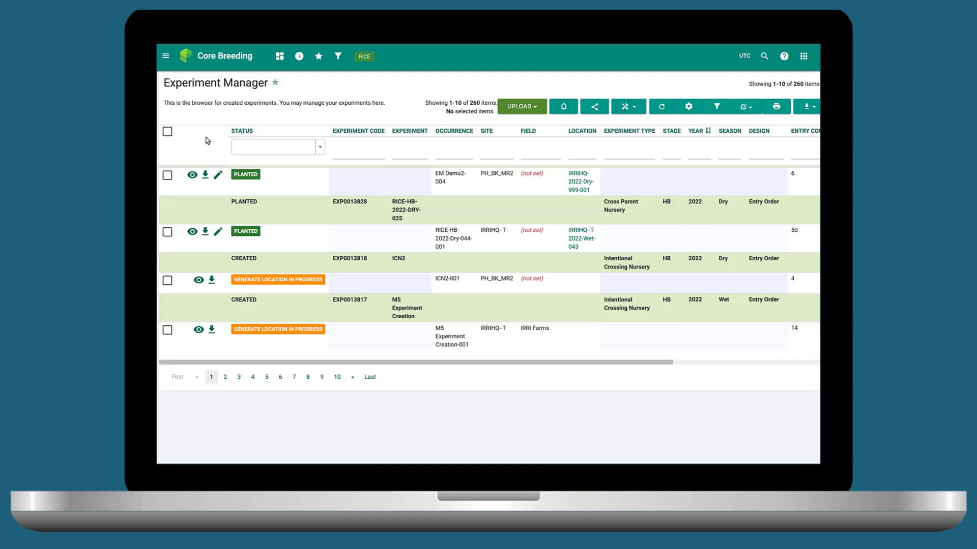
- Open the occurrence-level plot code generation for the planted occurrence EM Demo2-004
{"action": "left_click", "coordinate": [168, 175]}
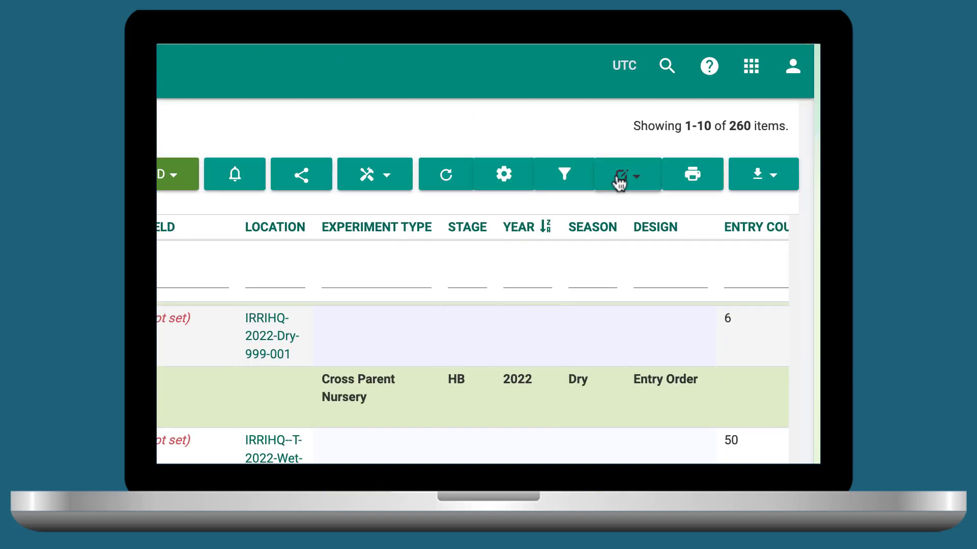
{"action": "left_click", "coordinate": [743, 107]}
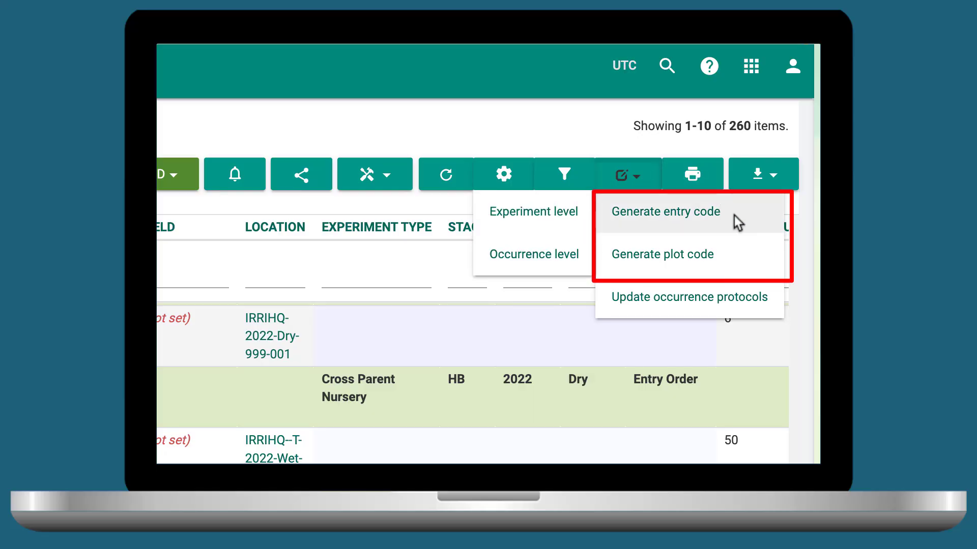
{"action": "mouse_move", "coordinate": [747, 260]}
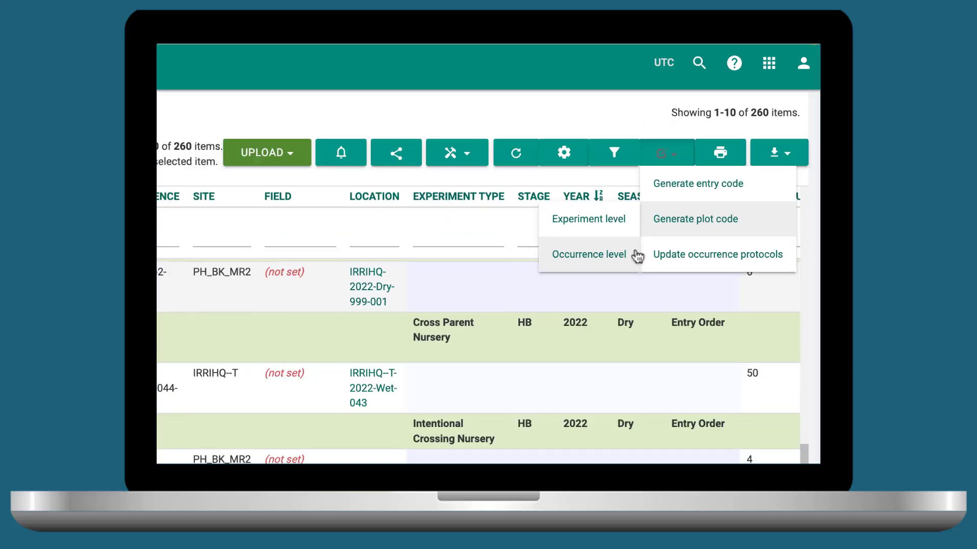
{"action": "left_click", "coordinate": [589, 298]}
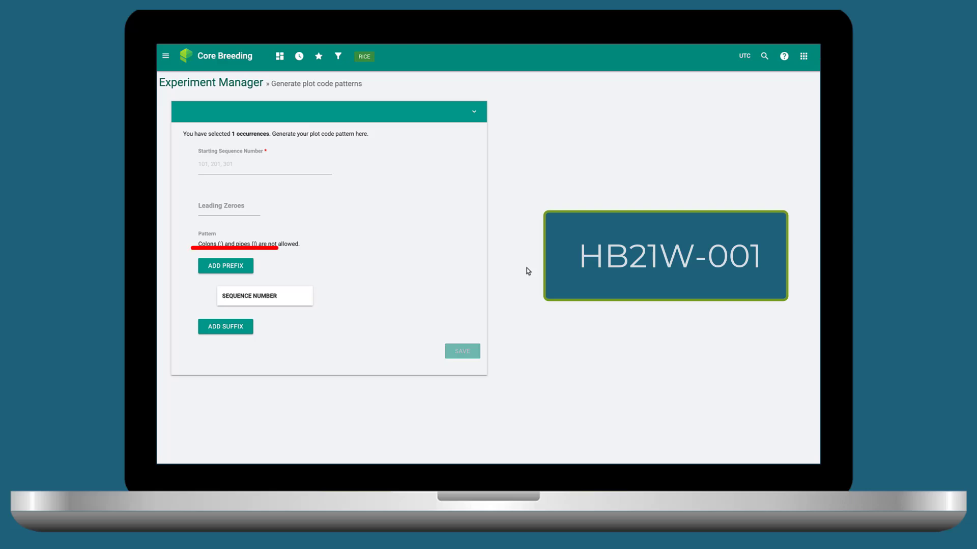
{"action": "left_click", "coordinate": [234, 268]}
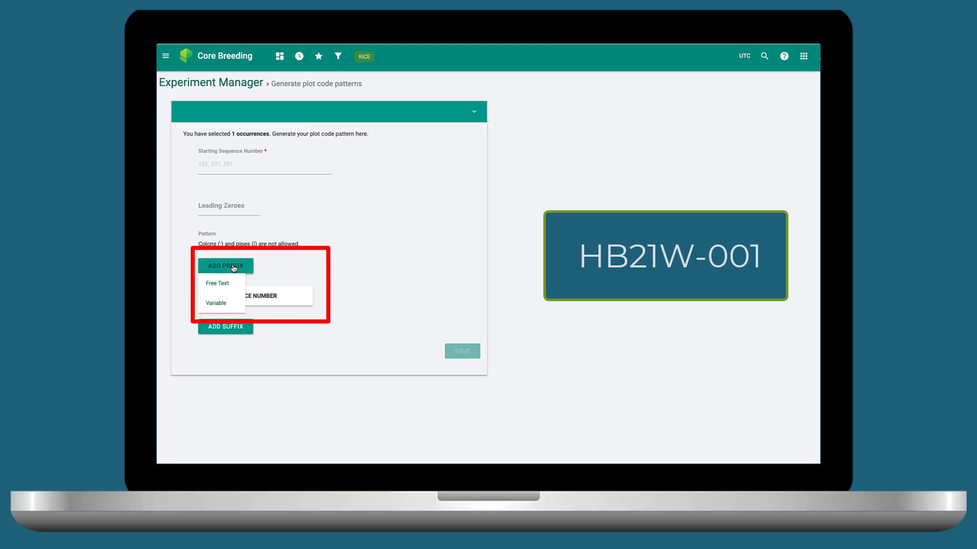
{"action": "left_click", "coordinate": [233, 283]}
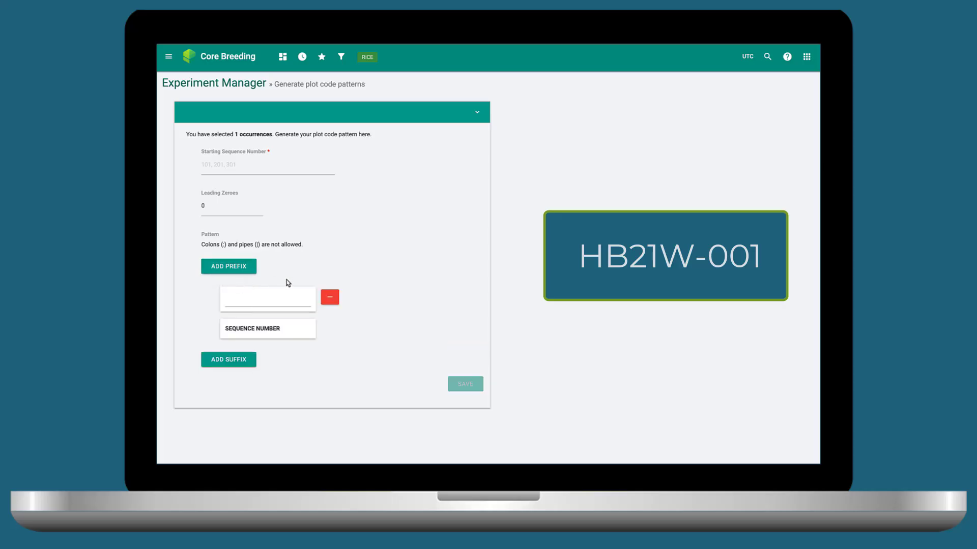
{"action": "left_click", "coordinate": [329, 297]}
{"action": "left_click", "coordinate": [228, 266]}
{"action": "left_click", "coordinate": [242, 305]}
{"action": "left_click", "coordinate": [306, 299]}
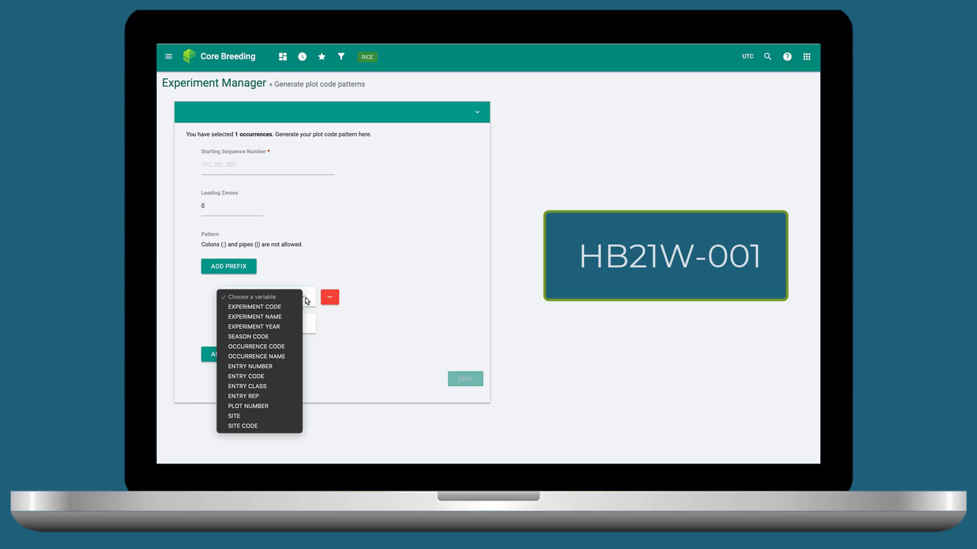
{"action": "left_click", "coordinate": [307, 300]}
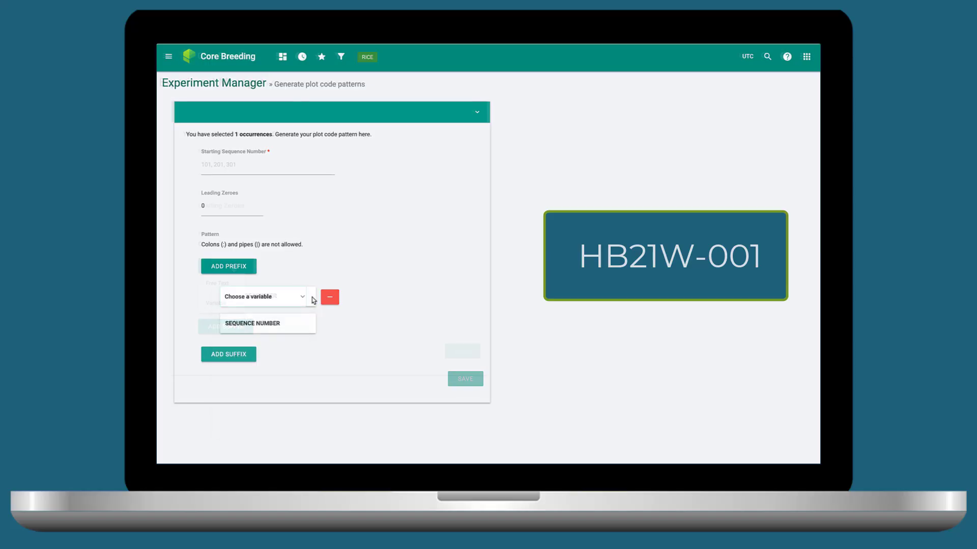
- Add the free-text prefix HB21W- to the plot code pattern and set the leading zeroes to 2
{"action": "left_click", "coordinate": [237, 268]}
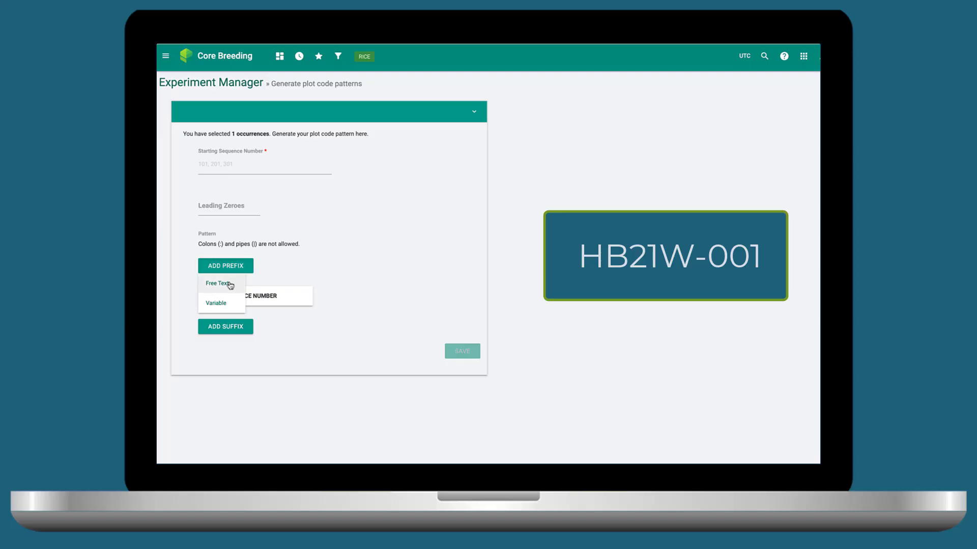
{"action": "left_click", "coordinate": [218, 284]}
{"action": "type", "text": "HB21W-"}
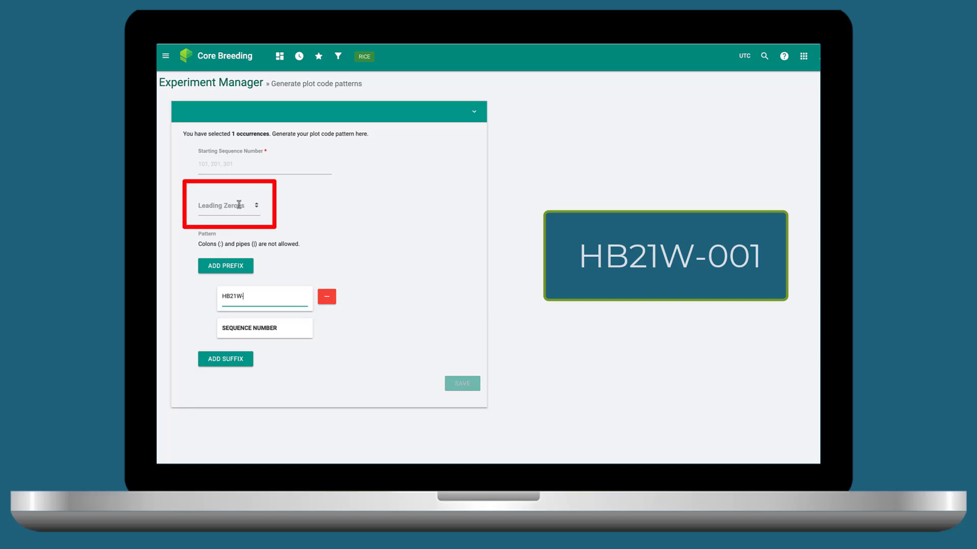
{"action": "left_click", "coordinate": [257, 204]}
{"action": "left_click", "coordinate": [256, 204]}
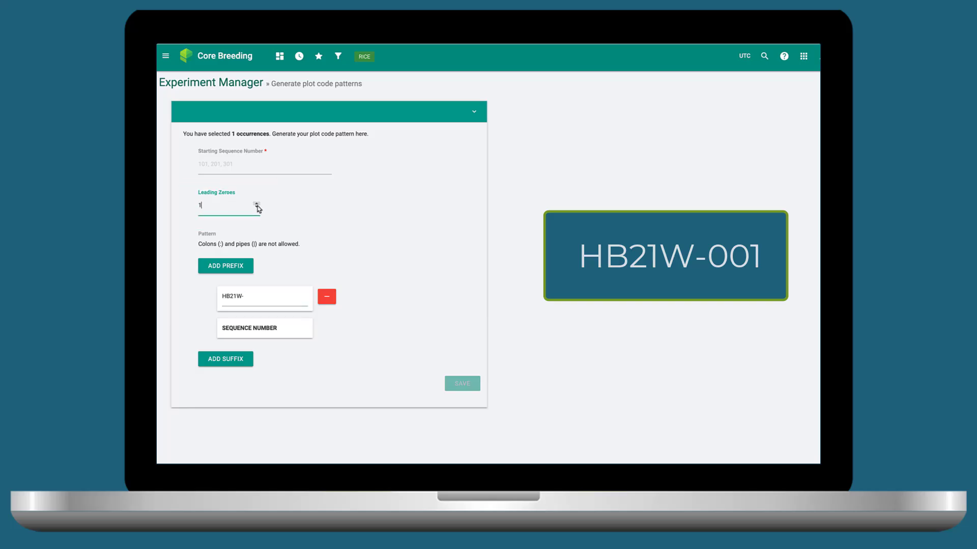
{"action": "left_click", "coordinate": [257, 204]}
- Set the starting sequence number to 1 and save the plot code pattern
{"action": "left_click", "coordinate": [239, 163]}
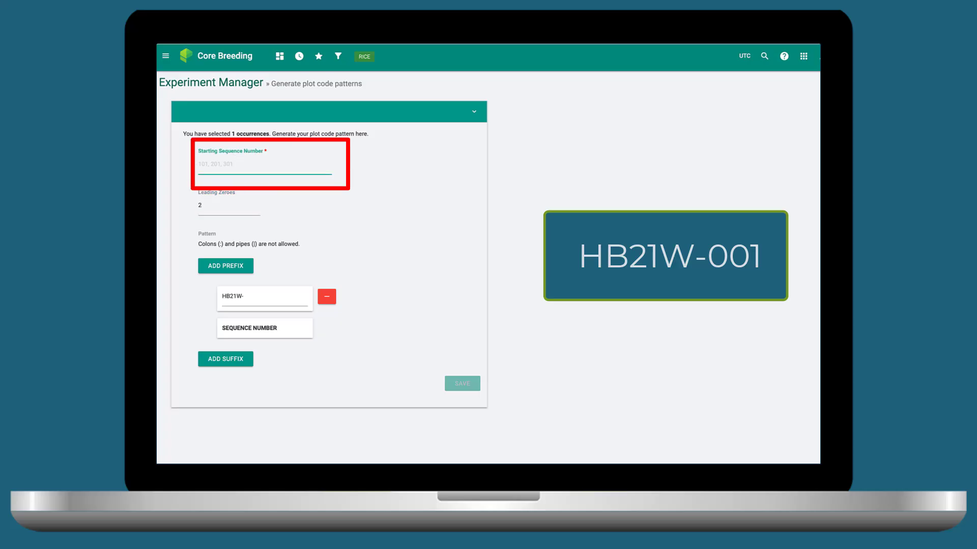
{"action": "type", "text": "1"}
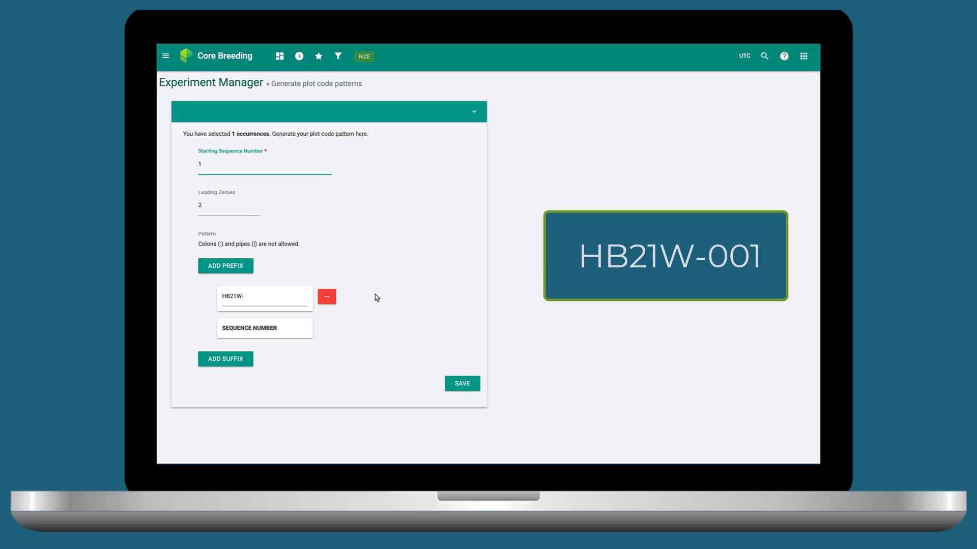
{"action": "left_click", "coordinate": [245, 359]}
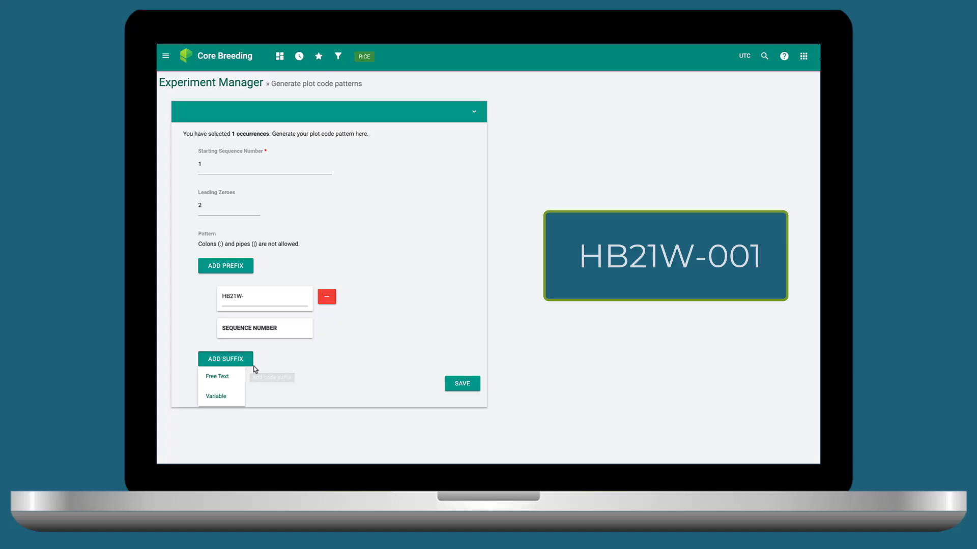
{"action": "left_click", "coordinate": [251, 364]}
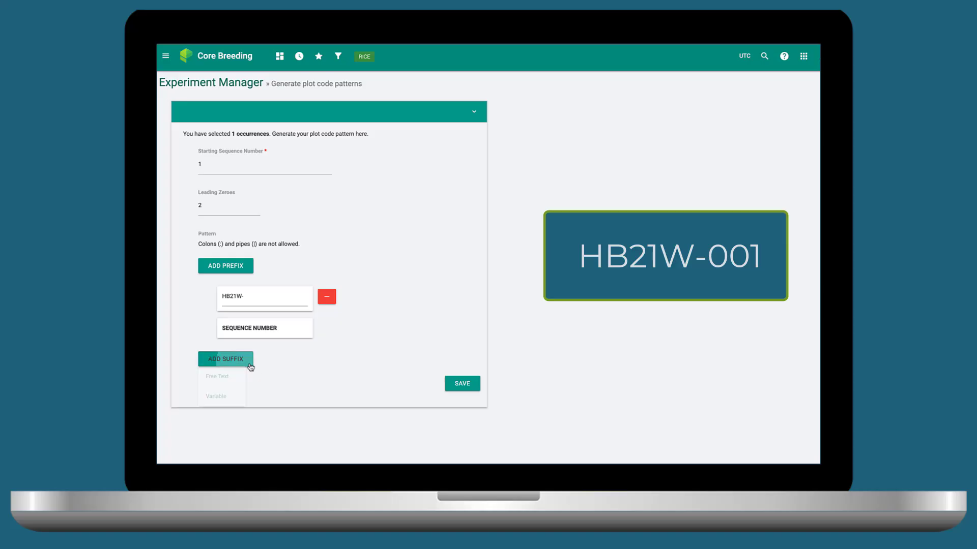
{"action": "left_click", "coordinate": [462, 387]}
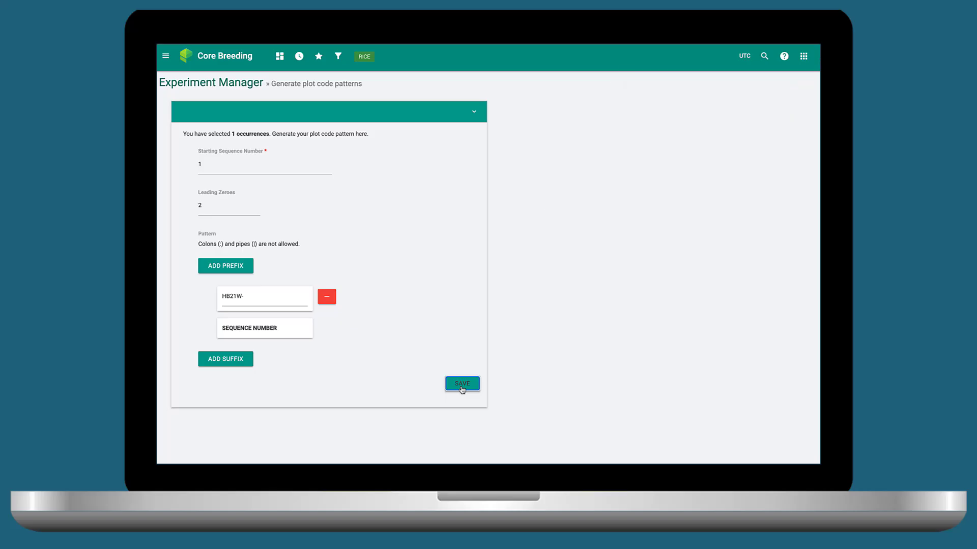
- Return to the Experiment Manager and view the plot information of occurrence EBS Demo2-001
{"action": "left_click", "coordinate": [168, 58]}
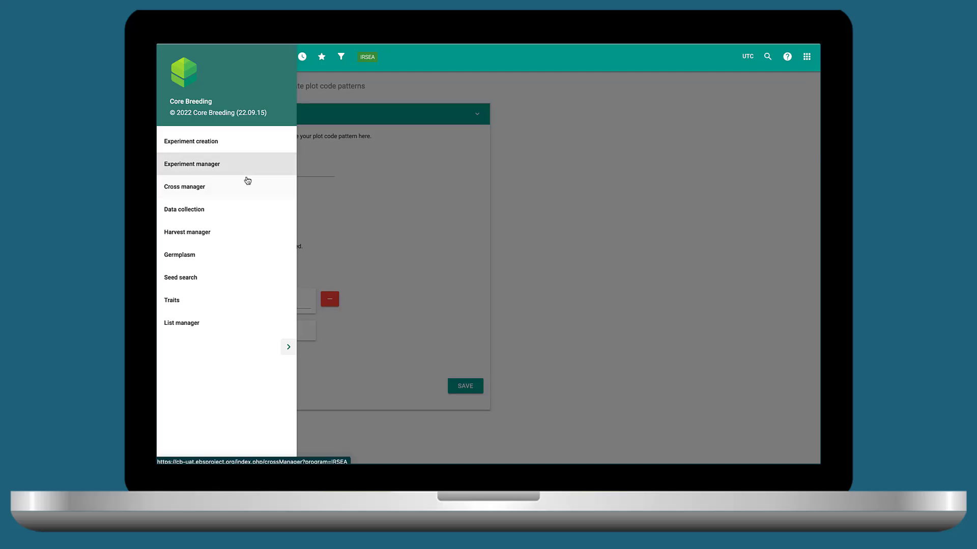
{"action": "left_click", "coordinate": [239, 167]}
{"action": "left_click", "coordinate": [196, 197]}
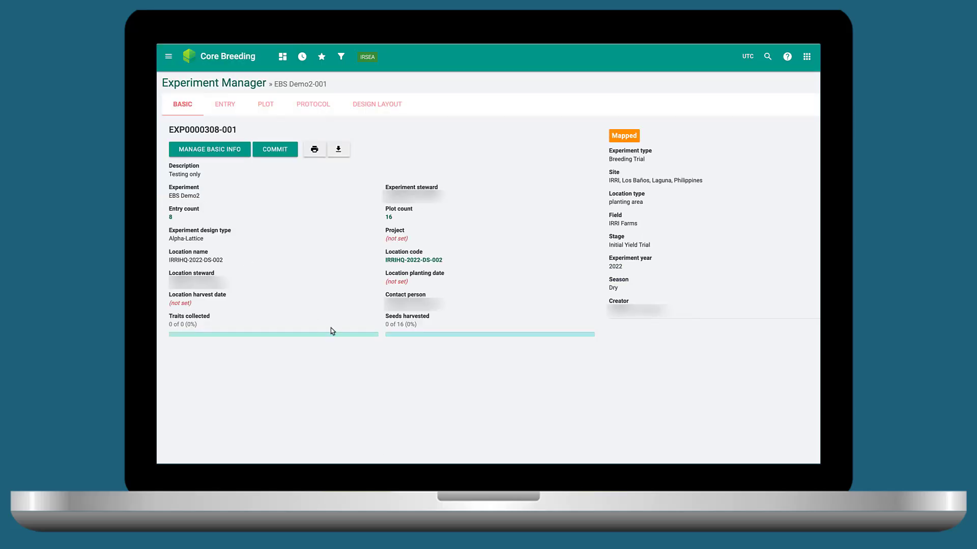
{"action": "left_click", "coordinate": [272, 107]}
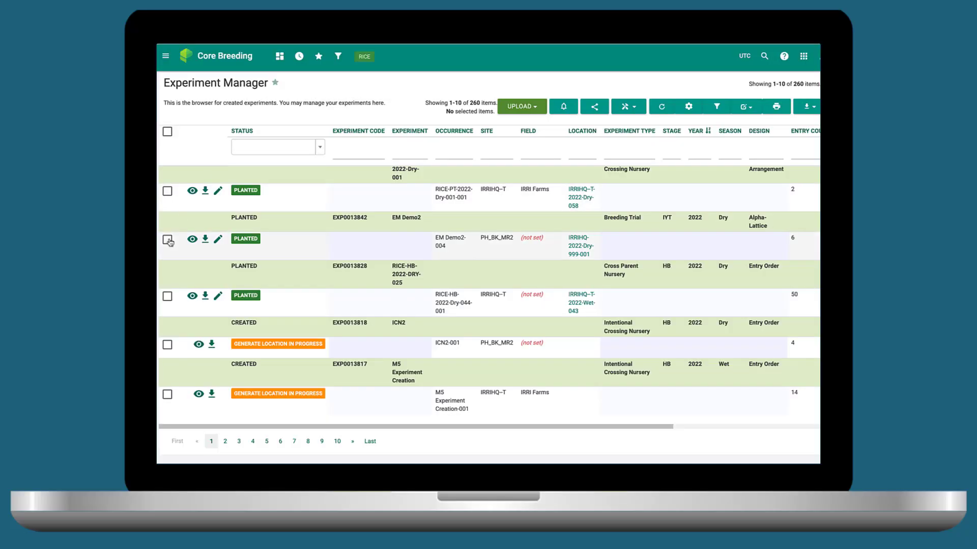
- Open the occurrence protocols update for the planted occurrence EM Demo2-004, and return to the Experiment Manager list
{"action": "left_click", "coordinate": [167, 240]}
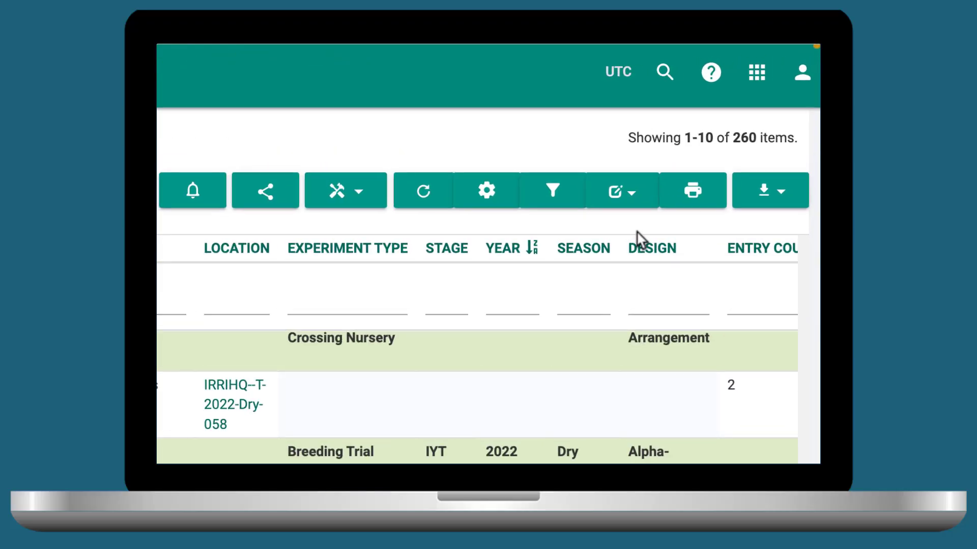
{"action": "left_click", "coordinate": [754, 109]}
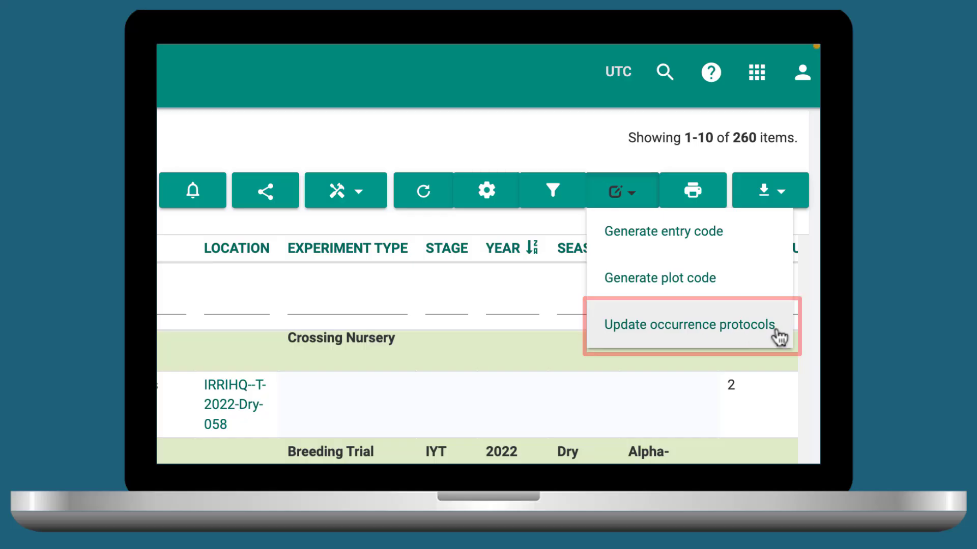
{"action": "left_click", "coordinate": [777, 334]}
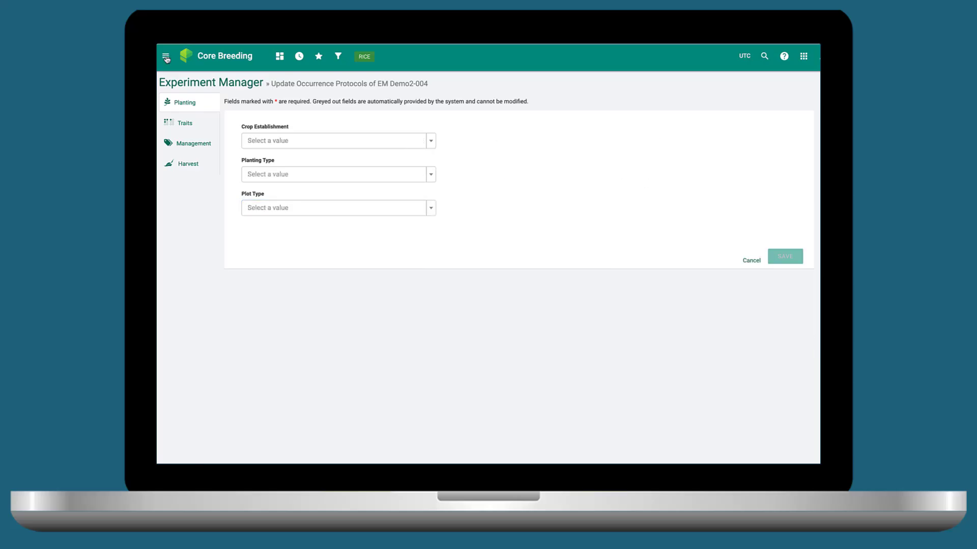
{"action": "left_click", "coordinate": [165, 56]}
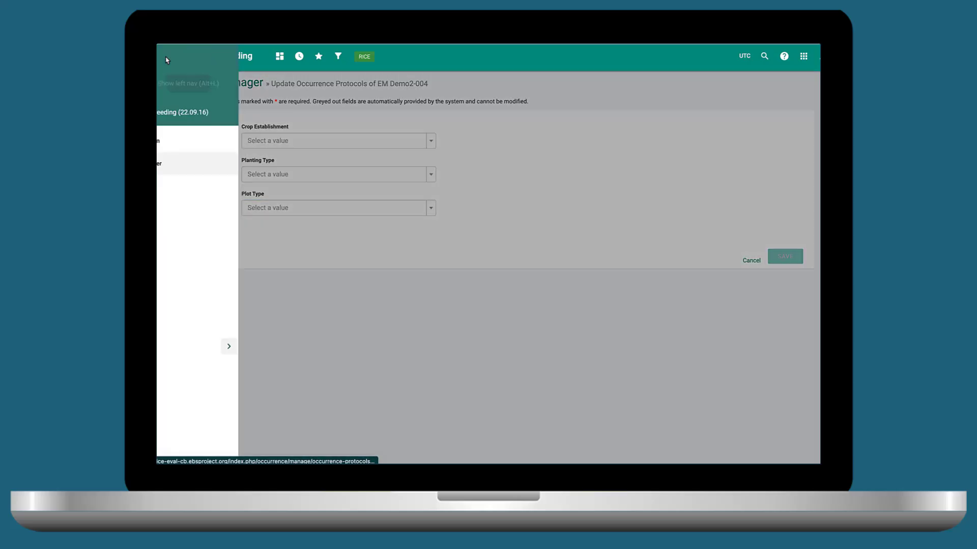
{"action": "left_click", "coordinate": [209, 170]}
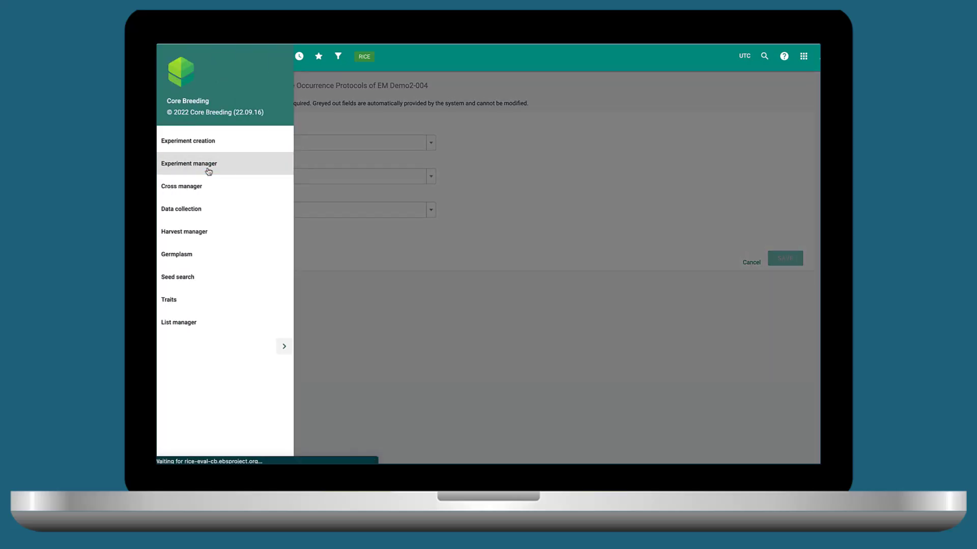
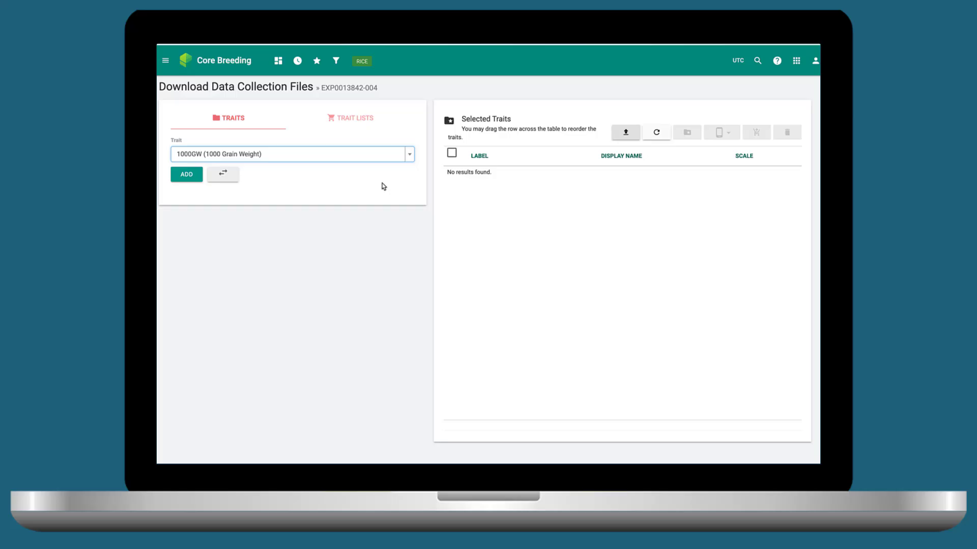
{"action": "left_click", "coordinate": [186, 174]}
{"action": "left_click", "coordinate": [381, 162]}
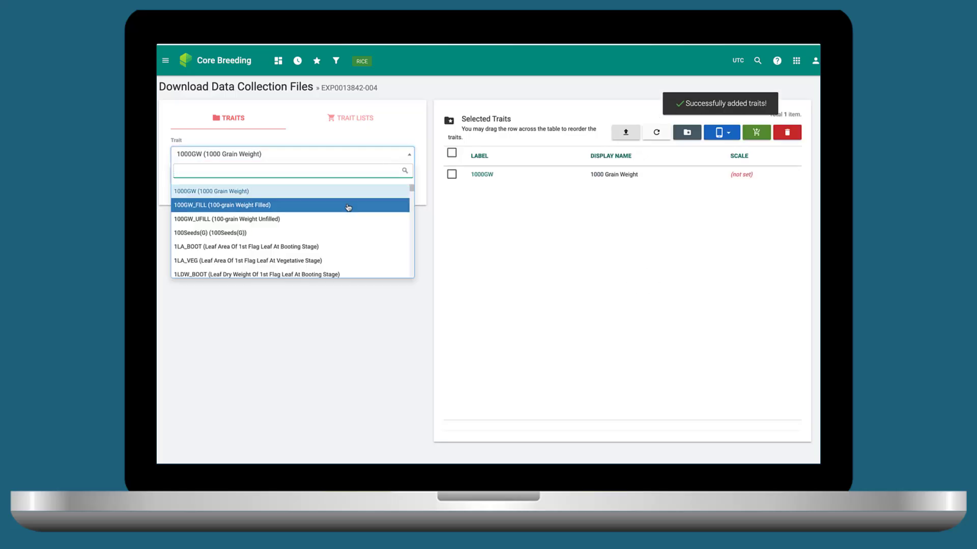
{"action": "scroll", "coordinate": [349, 208], "scroll_direction": "down", "scroll_amount": 3}
{"action": "left_click", "coordinate": [348, 221]}
{"action": "left_click", "coordinate": [187, 175]}
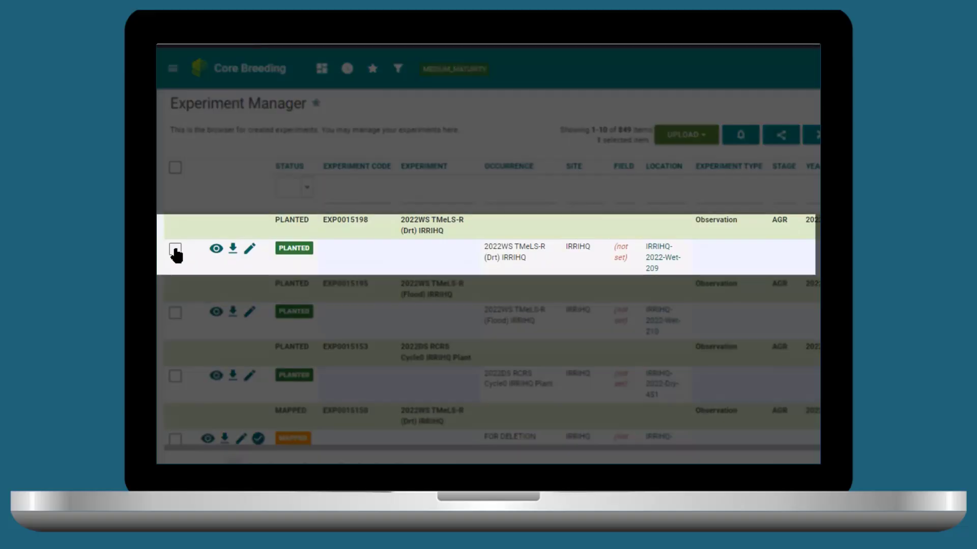
- Download a PDF printout of occurrence 2022WS TMeLS-R (Drt) IRRIHQ using the irri_fieldtags template
{"action": "left_click", "coordinate": [175, 251]}
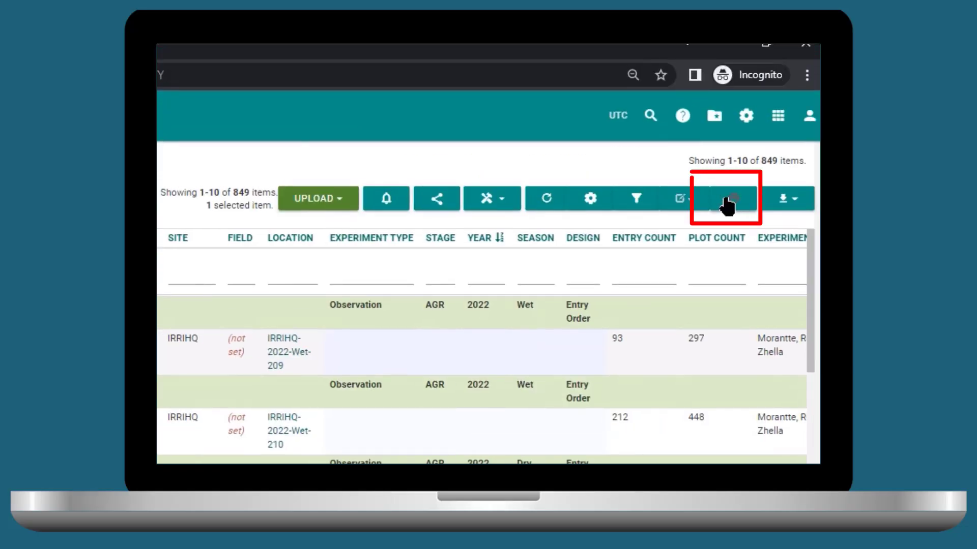
{"action": "left_click", "coordinate": [726, 201]}
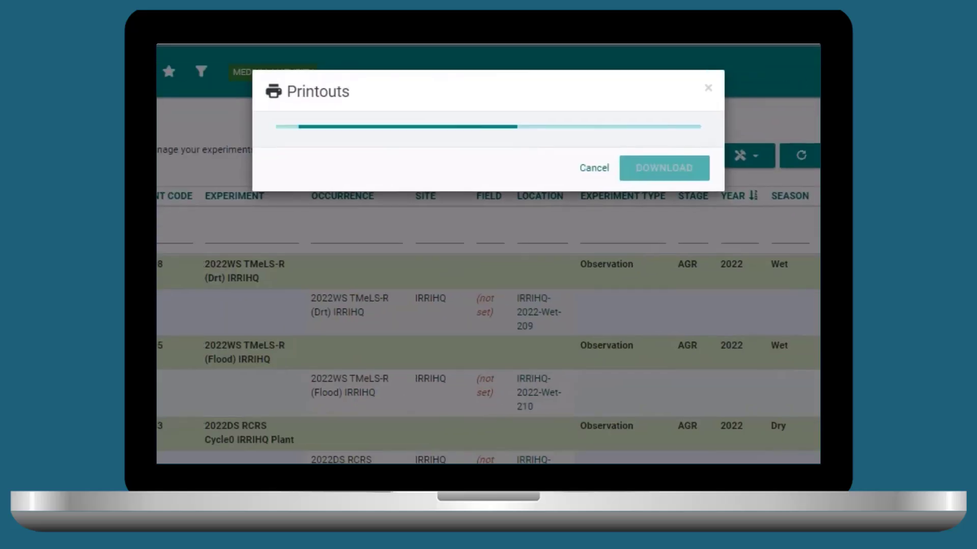
{"action": "left_click", "coordinate": [456, 234]}
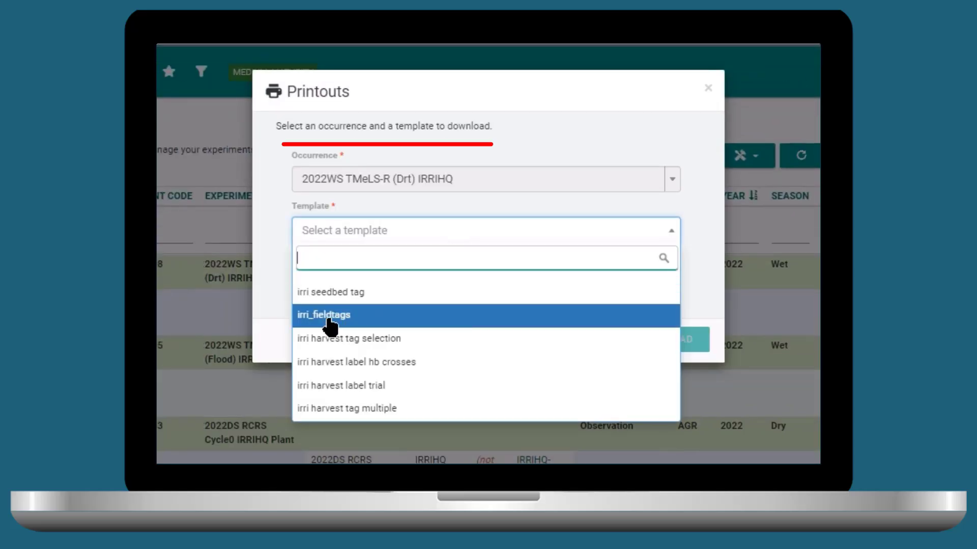
{"action": "left_click", "coordinate": [328, 317]}
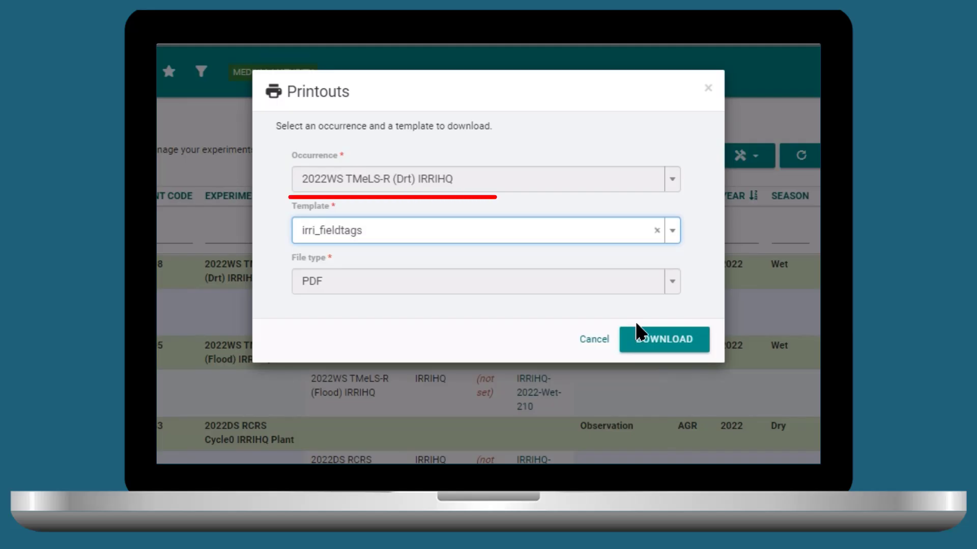
{"action": "left_click", "coordinate": [642, 339]}
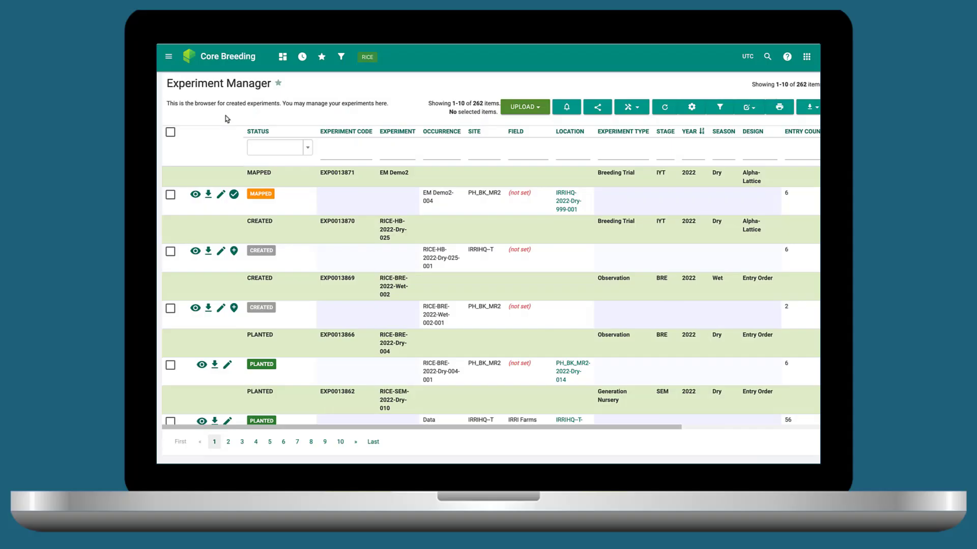
- Upload a trait data collection file and open the validation notification for PH_BK_MR2-2022-Dry-011
{"action": "left_click", "coordinate": [549, 107]}
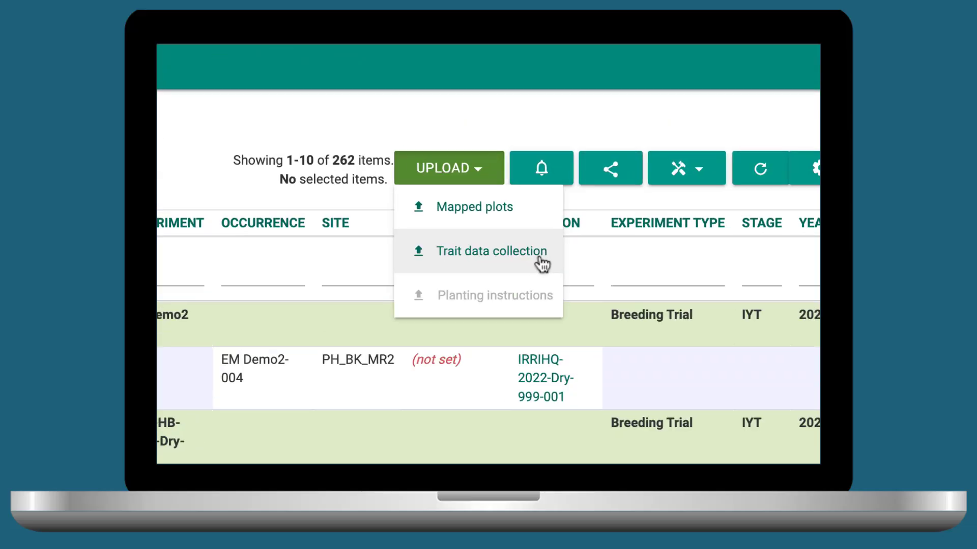
{"action": "left_click", "coordinate": [565, 145]}
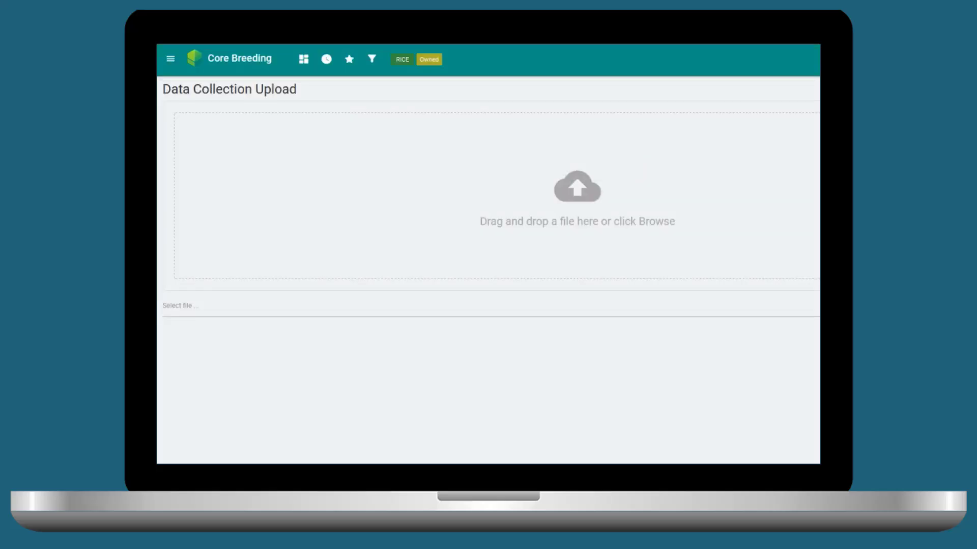
{"action": "left_click_drag", "start_coordinate": [174, 334], "coordinate": [381, 225]}
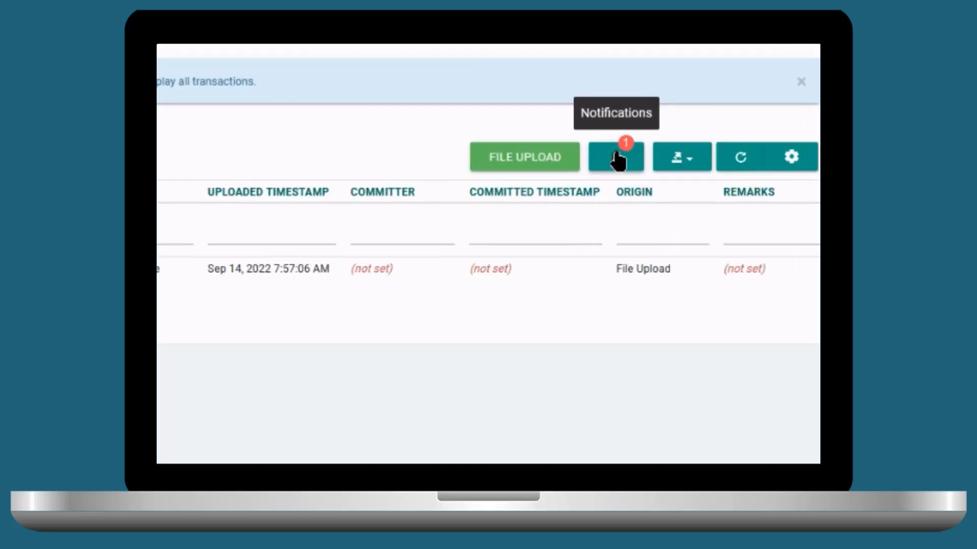
{"action": "left_click", "coordinate": [617, 158]}
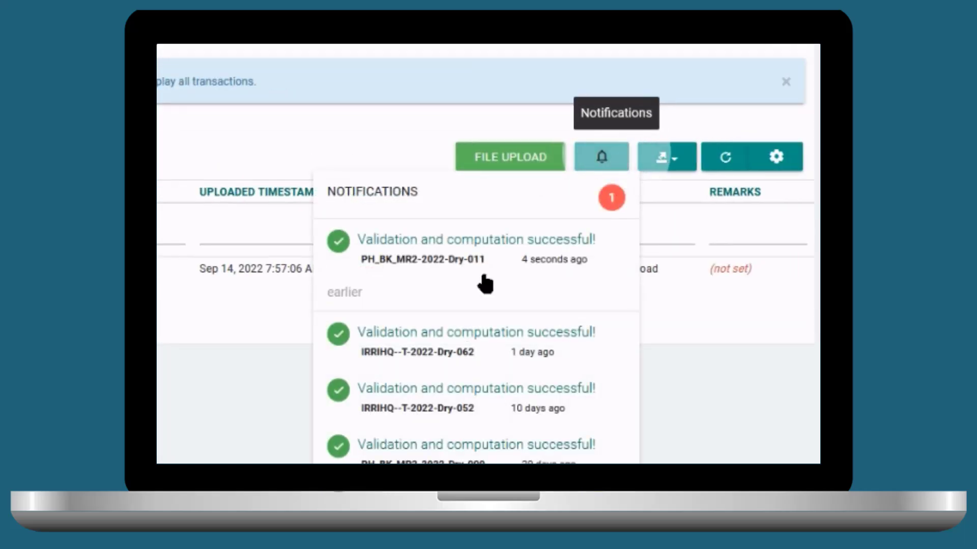
{"action": "left_click", "coordinate": [489, 258]}
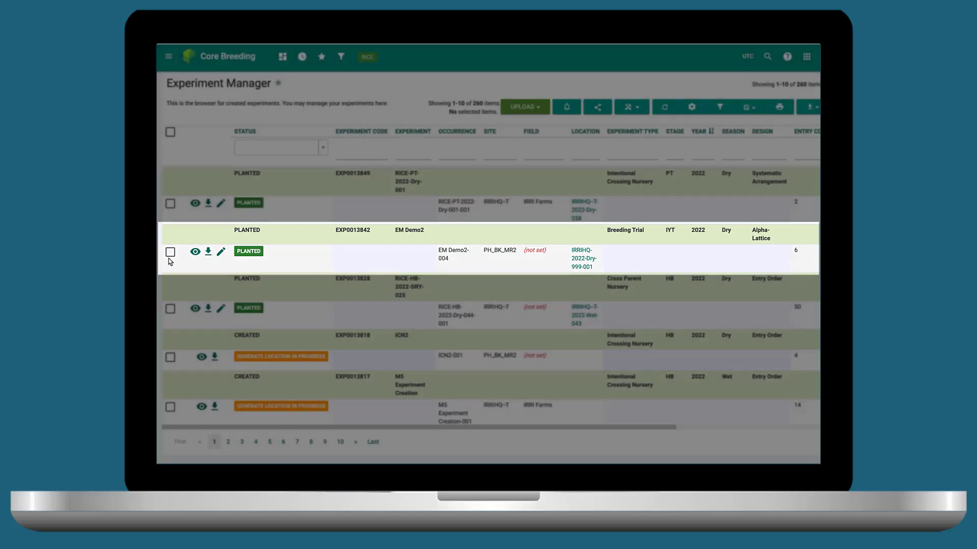
- Select the planted occurrence EM Demo2-004 and open its Harvest Manager harvesting options
{"action": "left_click", "coordinate": [170, 253]}
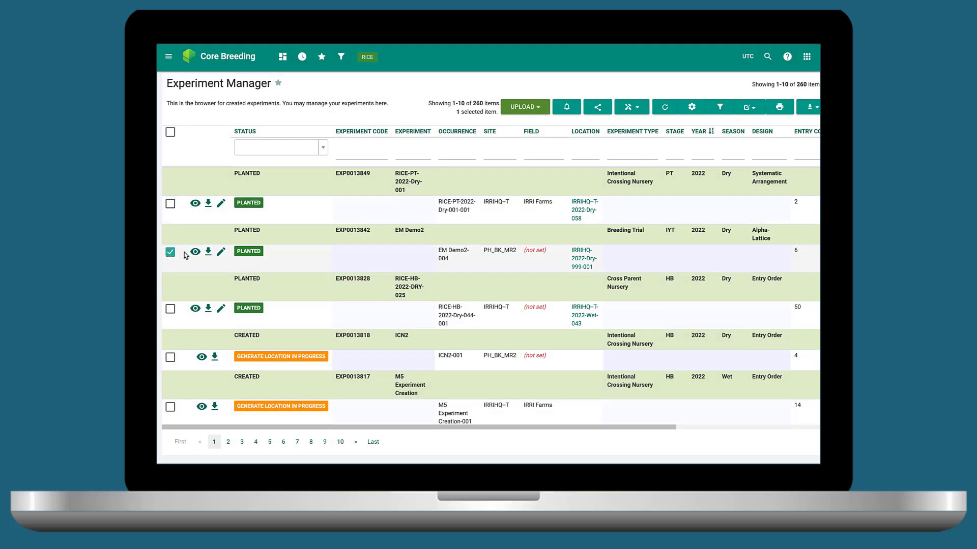
{"action": "left_click", "coordinate": [634, 111]}
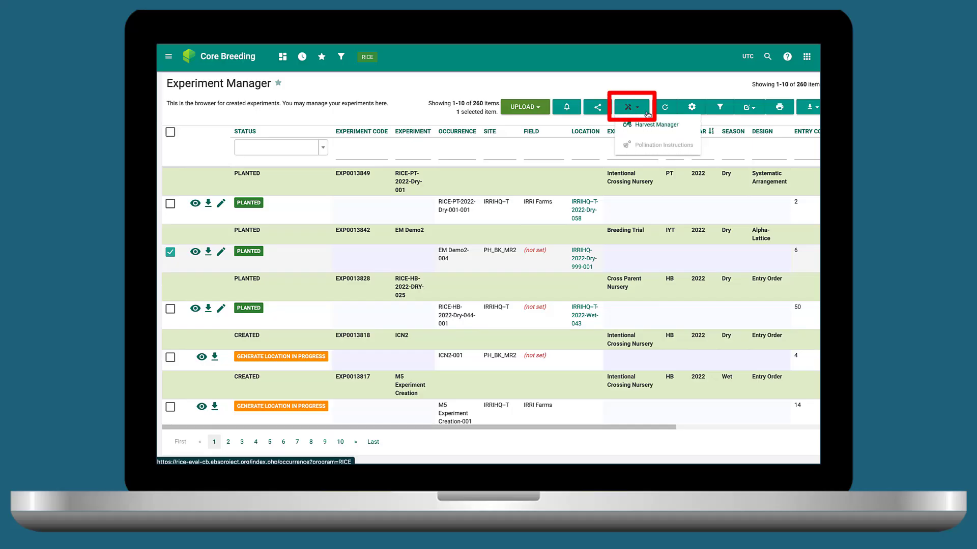
{"action": "mouse_move", "coordinate": [670, 125]}
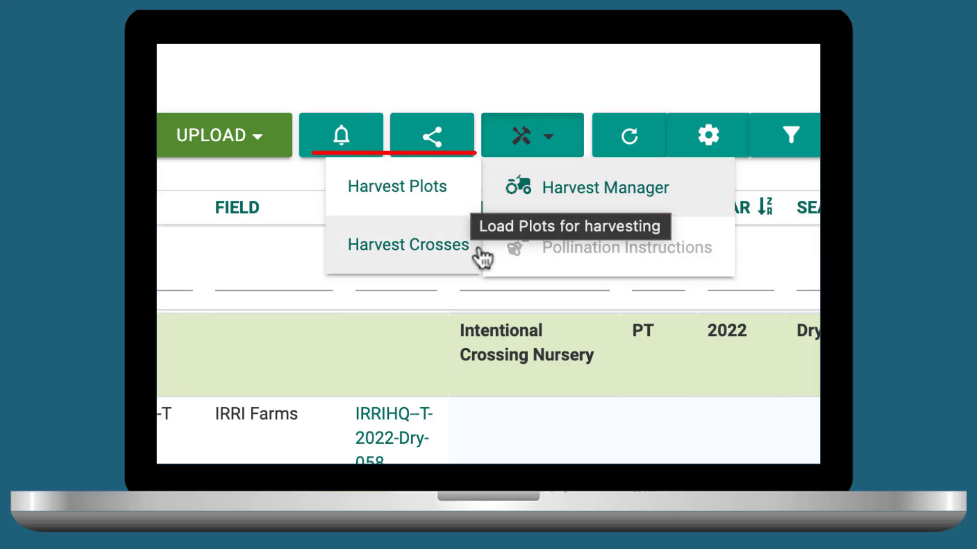
{"action": "left_click", "coordinate": [459, 211]}
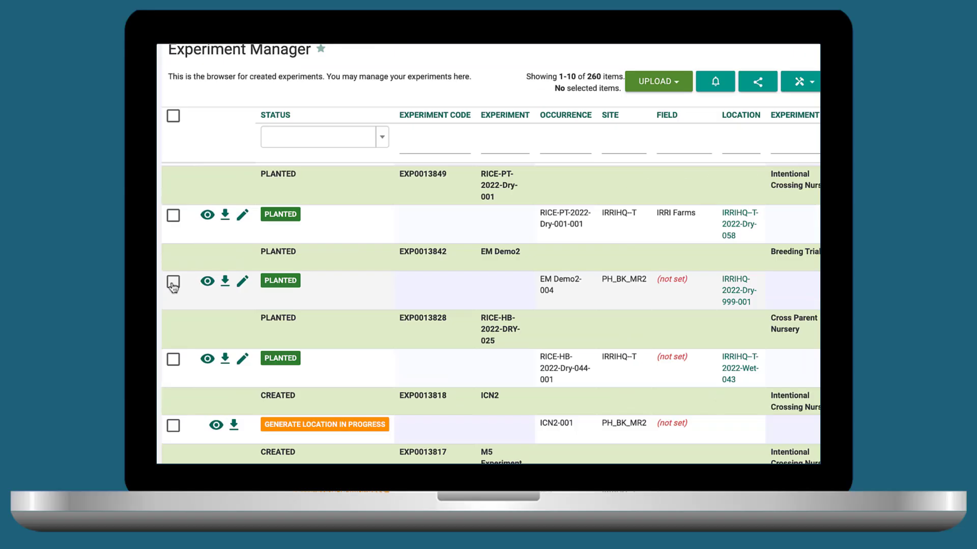
- Open permission management for the selected occurrence EM Demo2-004 from its experiment permissions list
{"action": "left_click", "coordinate": [167, 253]}
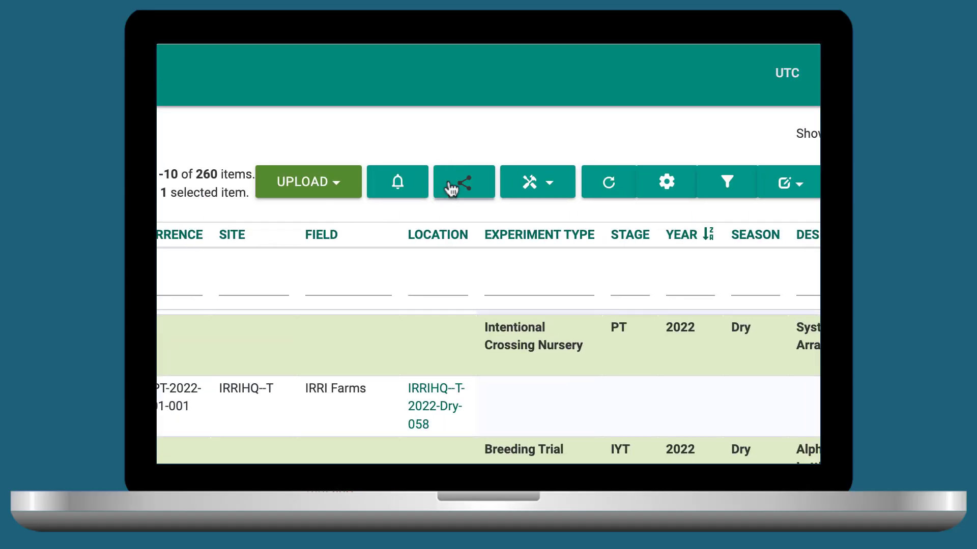
{"action": "left_click", "coordinate": [450, 189]}
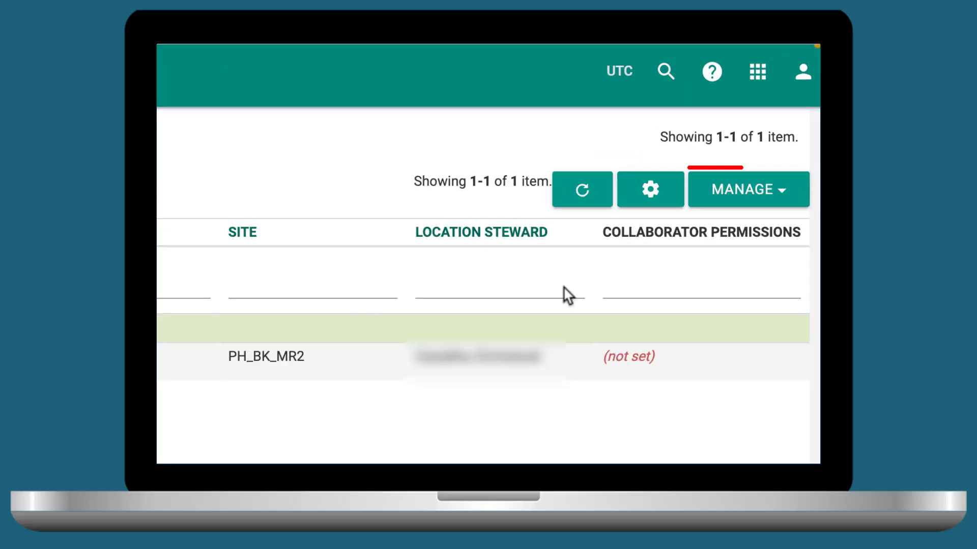
{"action": "left_click", "coordinate": [783, 204]}
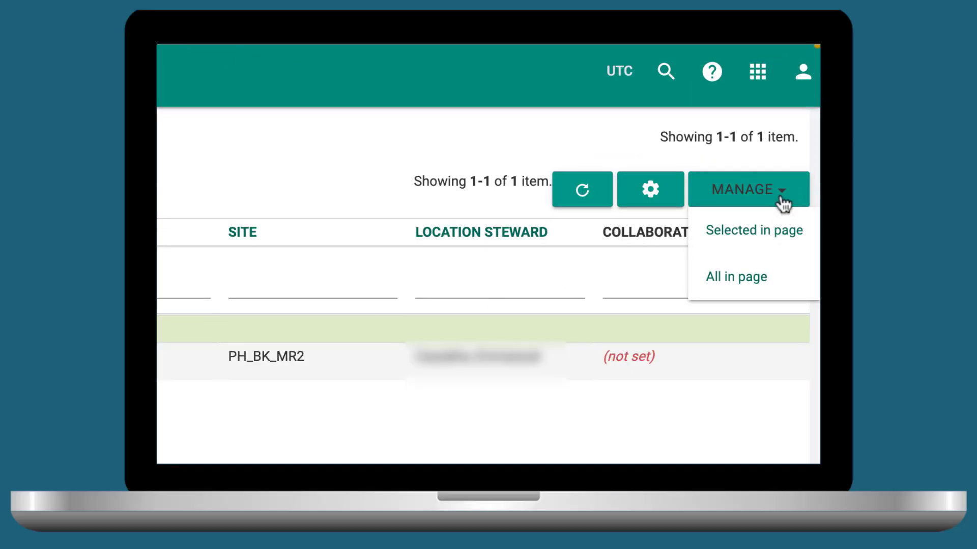
{"action": "left_click", "coordinate": [792, 249]}
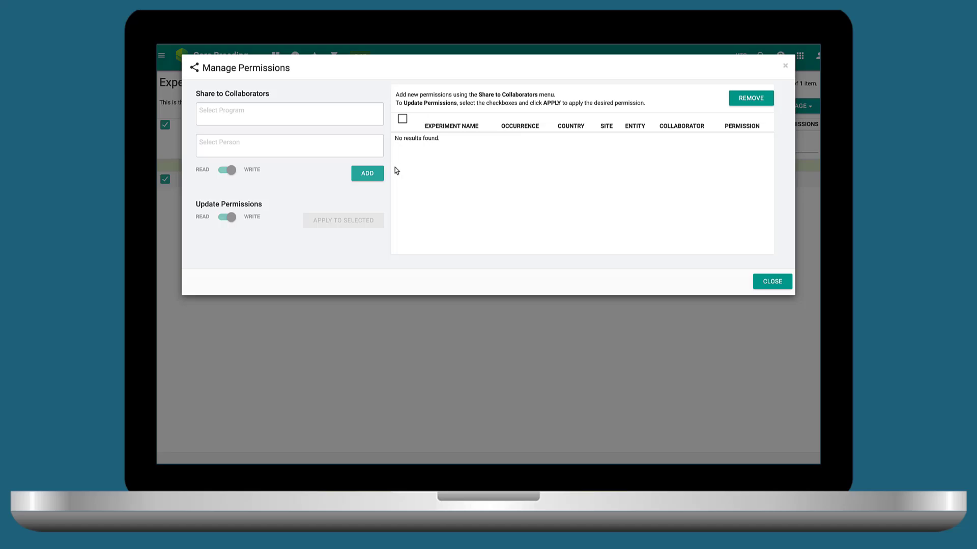
- Share EM Demo2-004 with a collaborating person and the Medium Maturity Program (MEDIUM_MATURITY), granting both write permission
{"action": "left_click", "coordinate": [368, 147]}
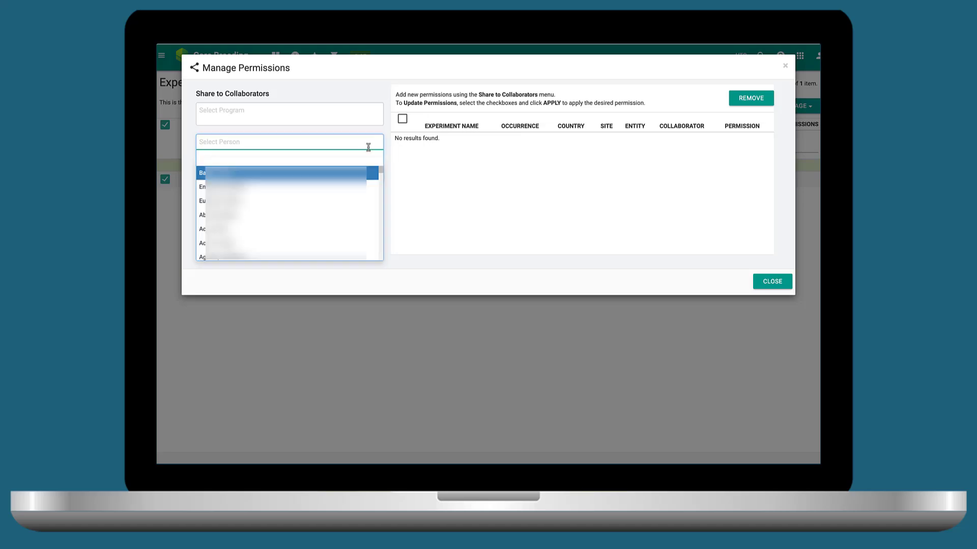
{"action": "left_click", "coordinate": [365, 173]}
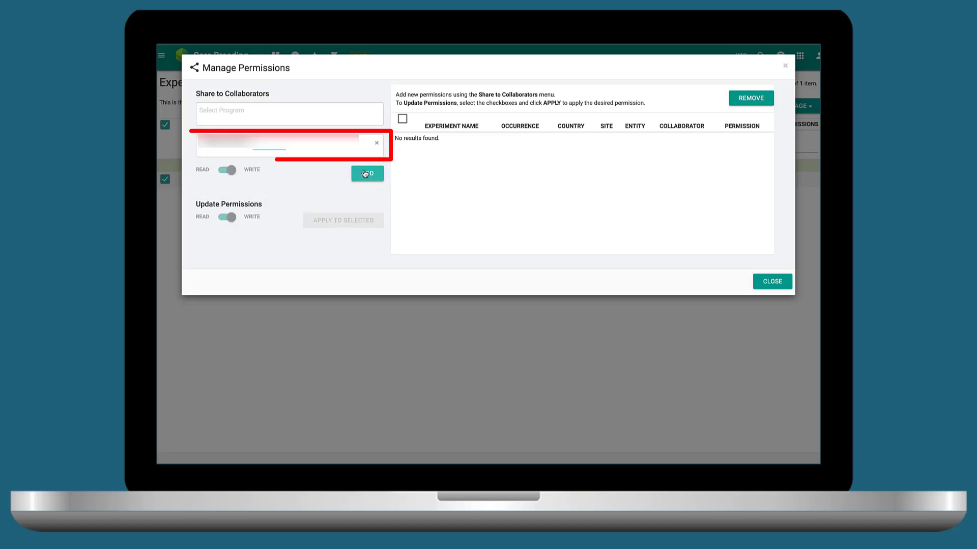
{"action": "left_click", "coordinate": [351, 112]}
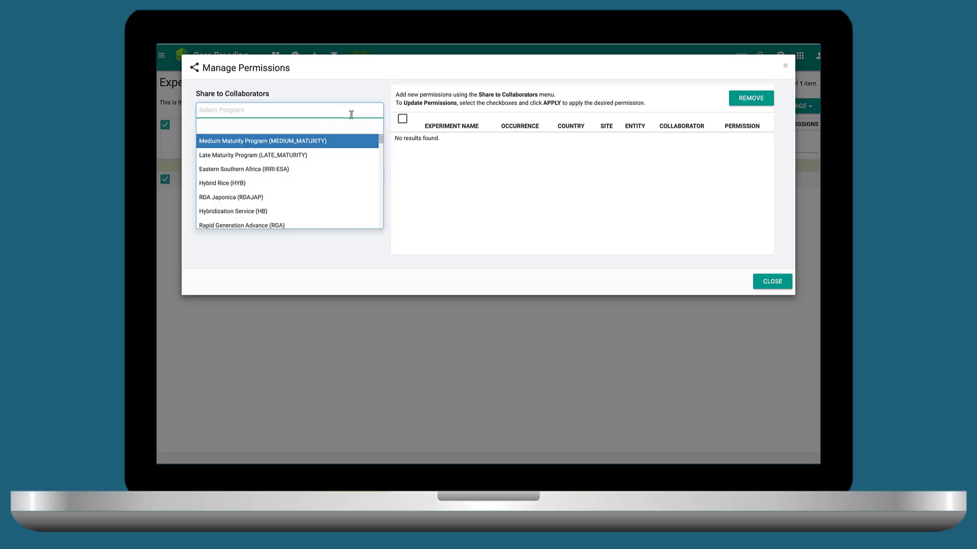
{"action": "left_click", "coordinate": [346, 141]}
{"action": "left_click", "coordinate": [368, 188]}
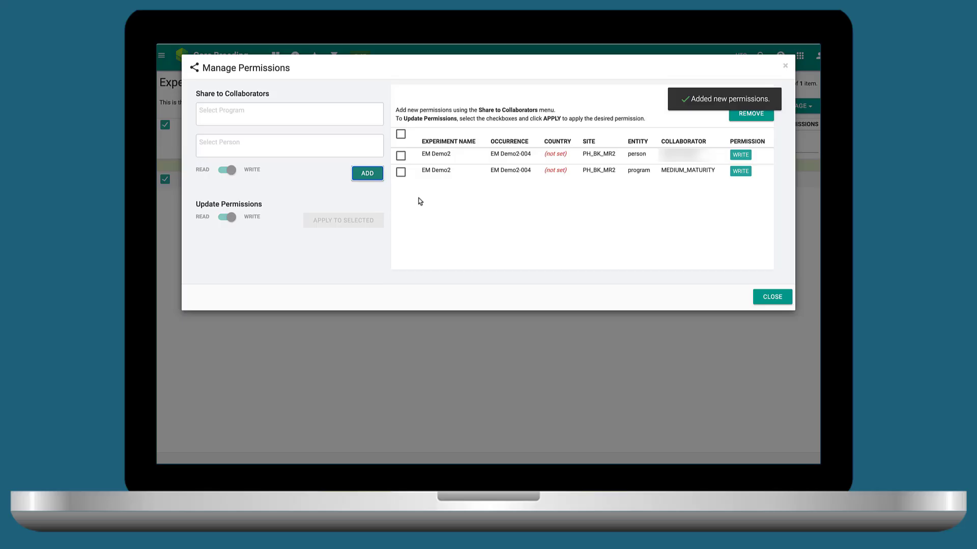
- Remove the person and MEDIUM_MATURITY program permissions from EM Demo2-004, and close the permission management
{"action": "left_click", "coordinate": [400, 134]}
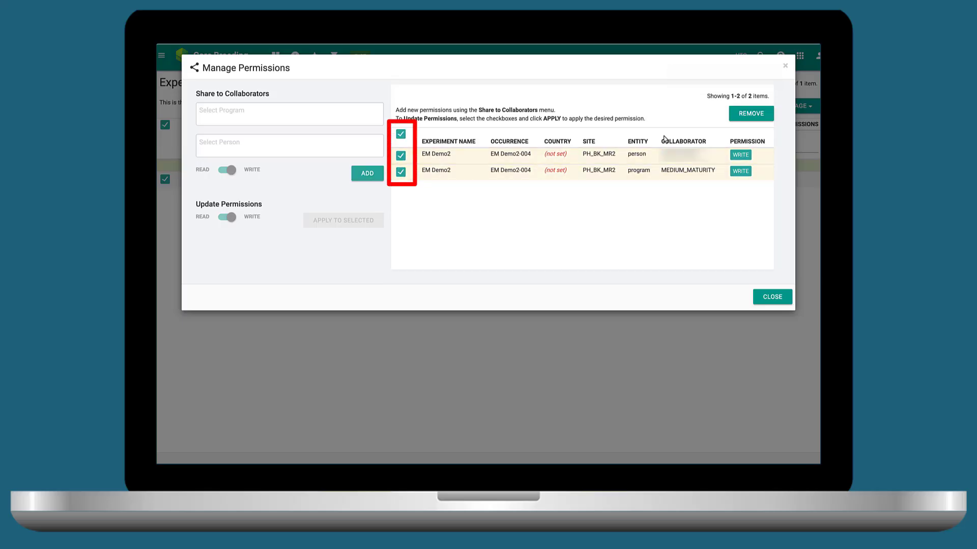
{"action": "left_click", "coordinate": [749, 114]}
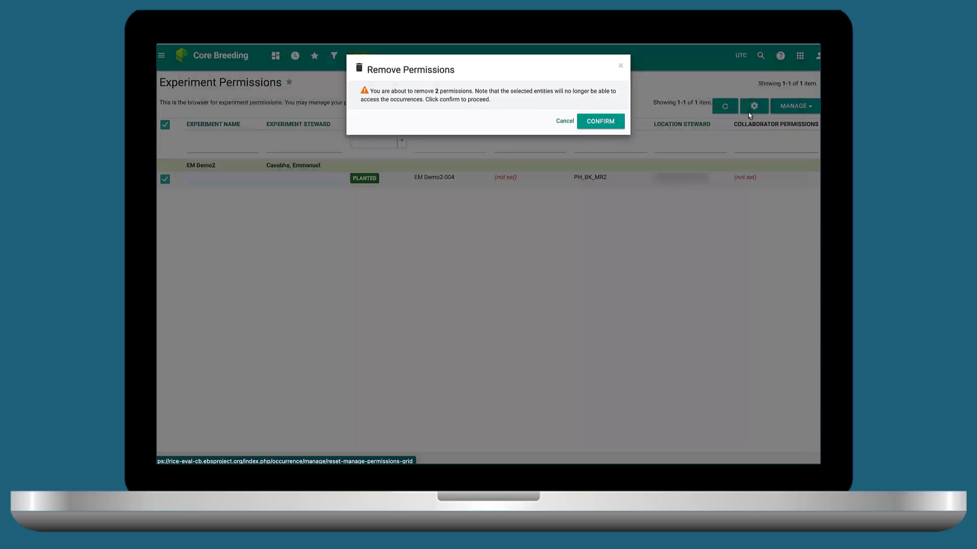
{"action": "left_click", "coordinate": [600, 123]}
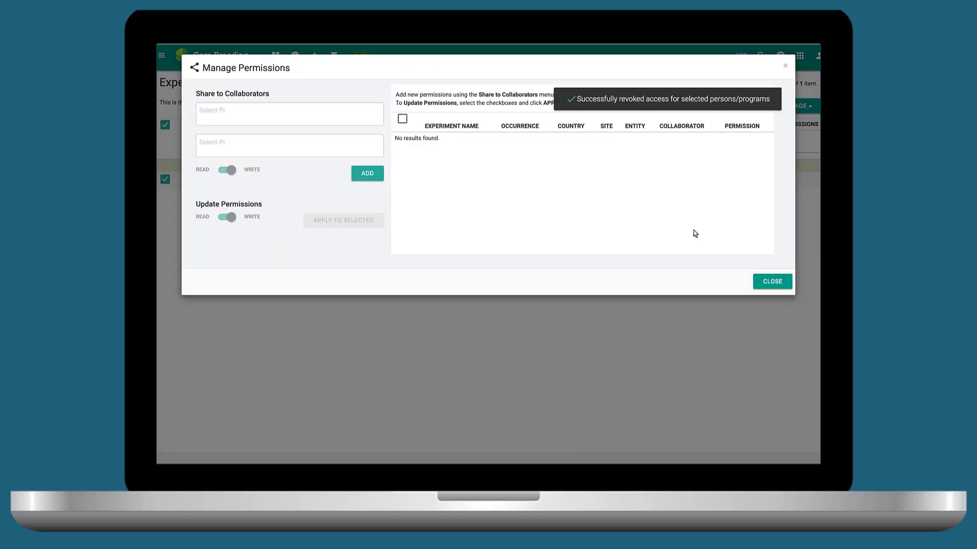
{"action": "left_click", "coordinate": [770, 284]}
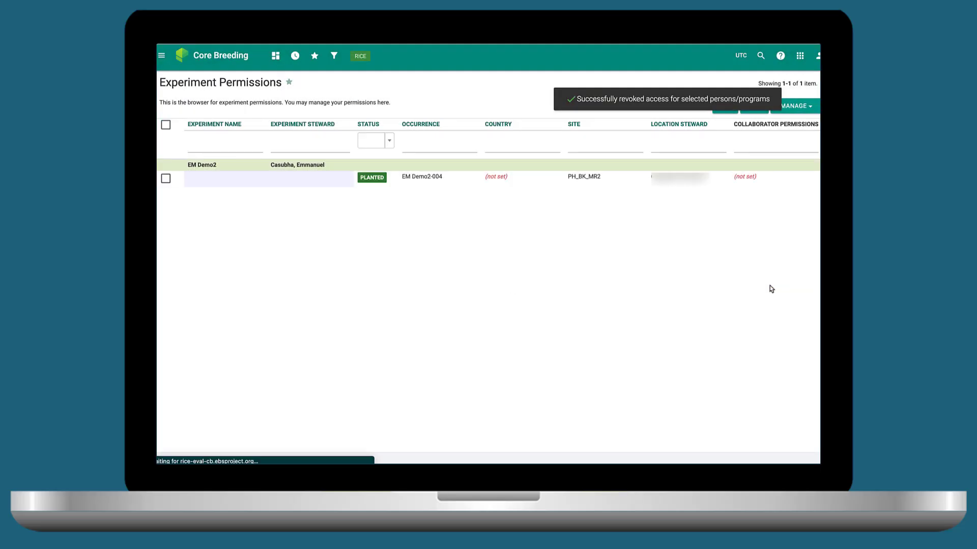